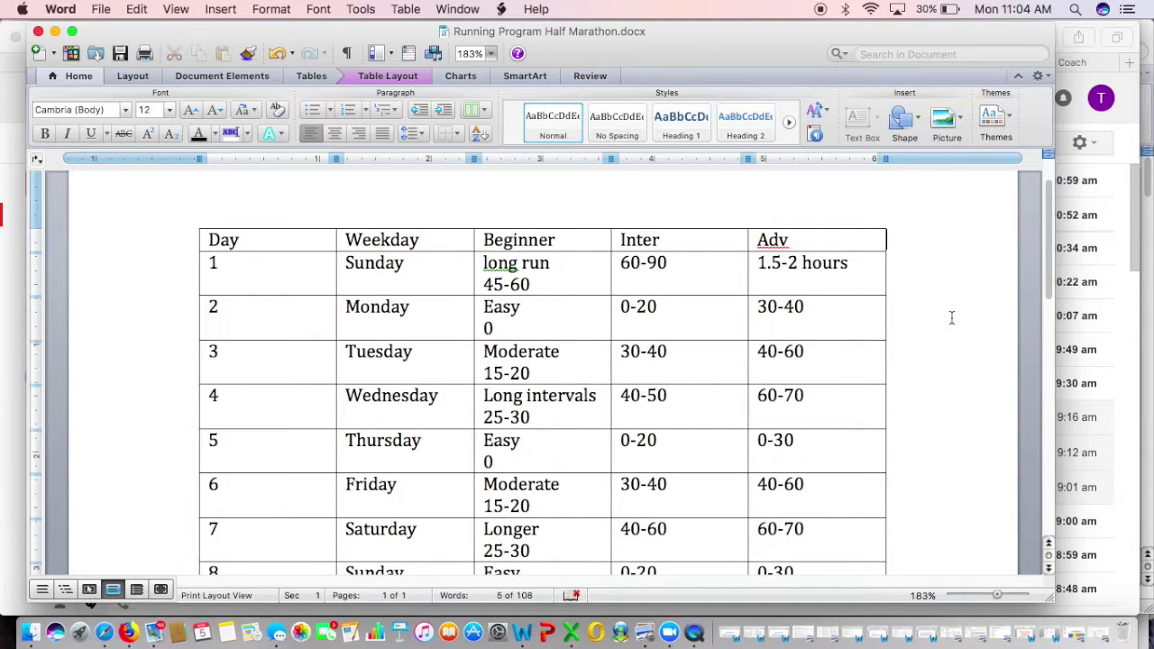
Step: Look through the whole running schedule table, from the header row down to the empty rows after day 14
scroll(951, 317, "down", 10)
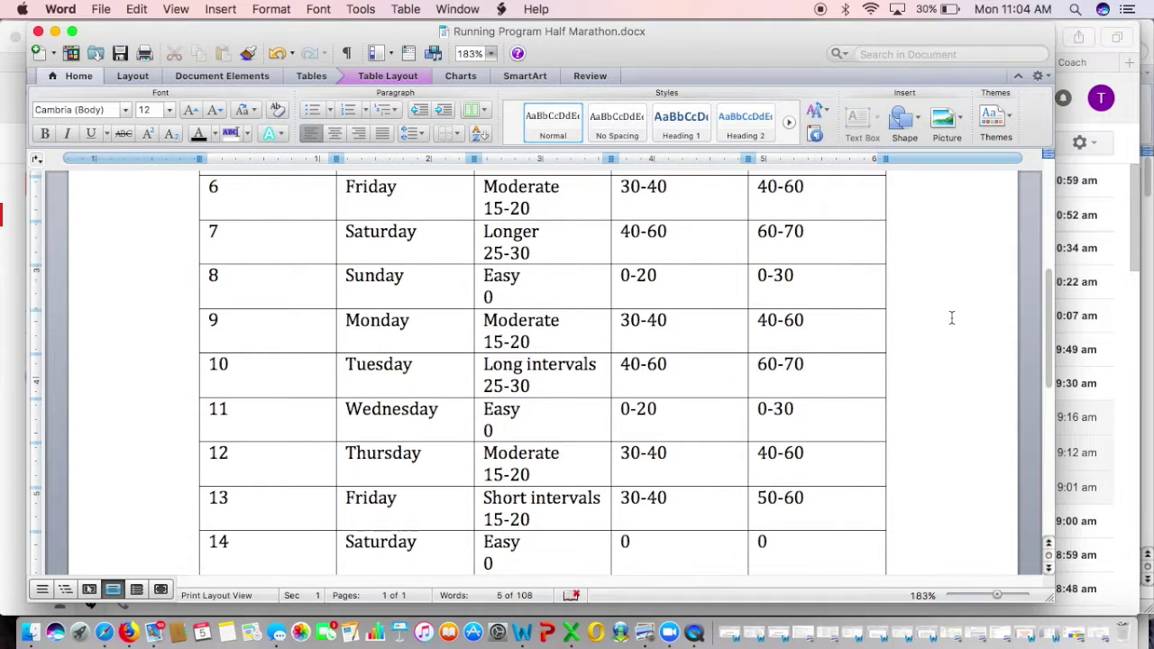
scroll(951, 318, "down", 3)
scroll(952, 318, "up", 10)
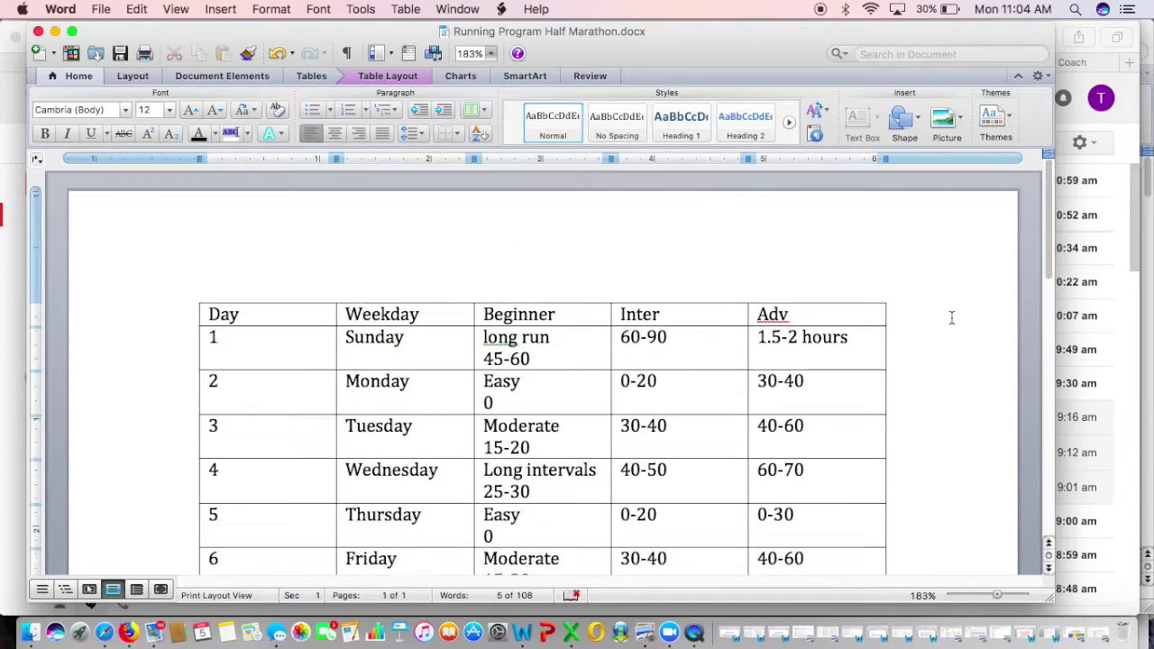
scroll(952, 317, "down", 10)
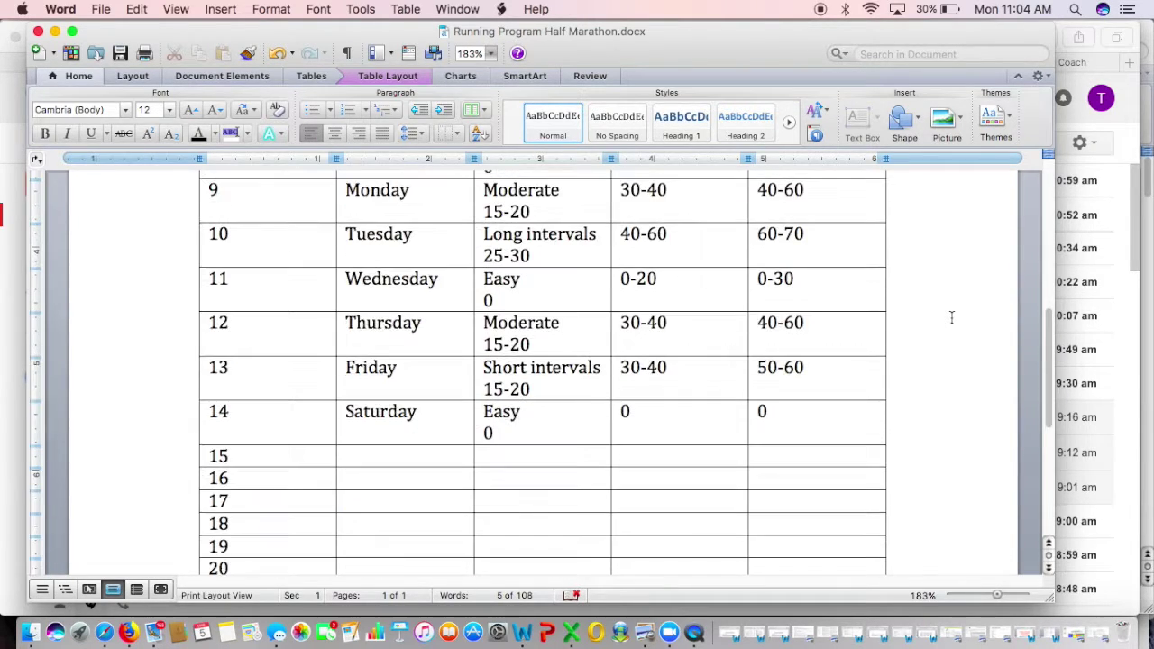
scroll(951, 317, "up", 10)
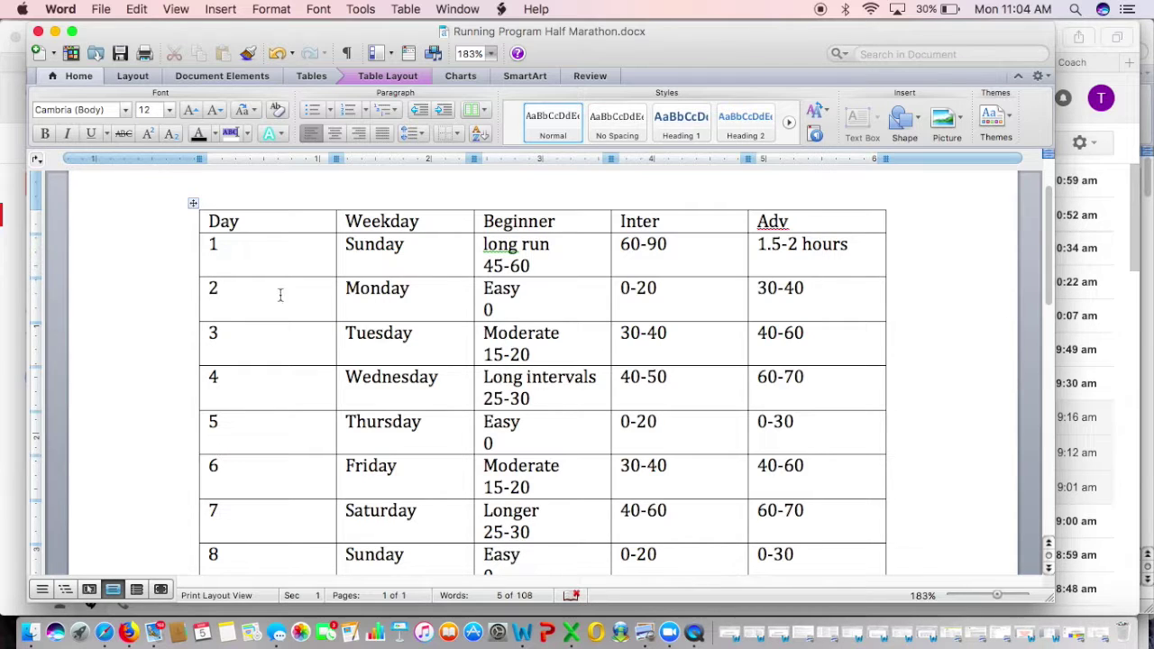
Step: Highlight the Beginner, Inter and Adv column headings in turn to examine the three runner levels
left_click(205, 286)
left_click(244, 286)
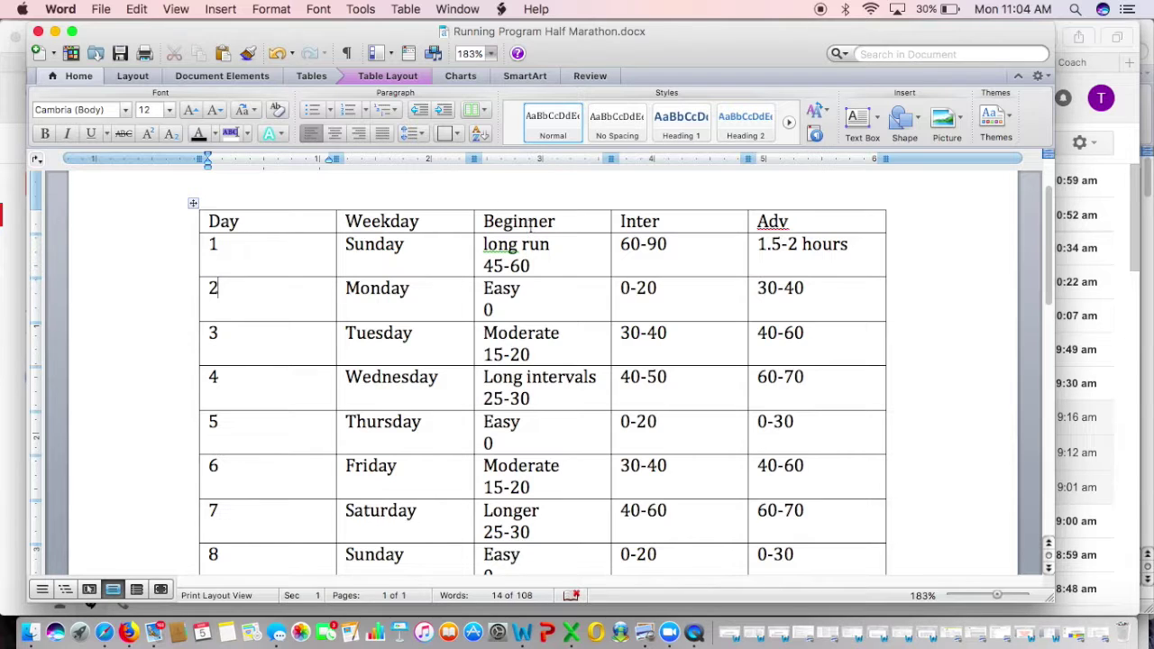
left_click_drag(570, 222, 507, 225)
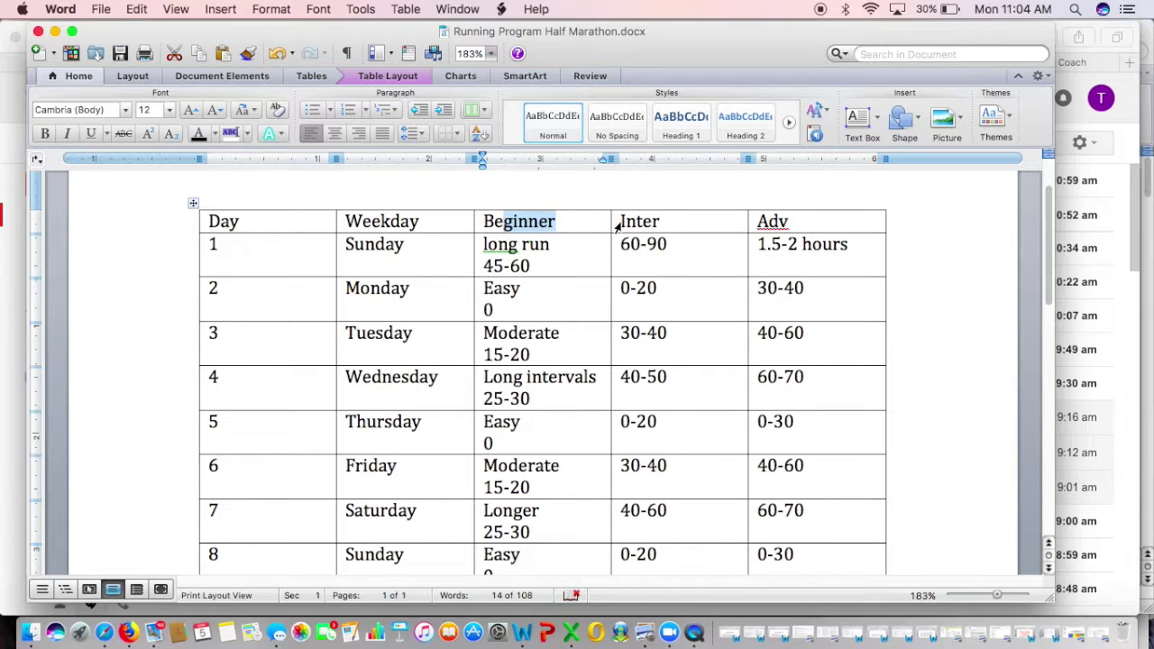
left_click_drag(664, 225, 611, 224)
left_click_drag(803, 221, 760, 226)
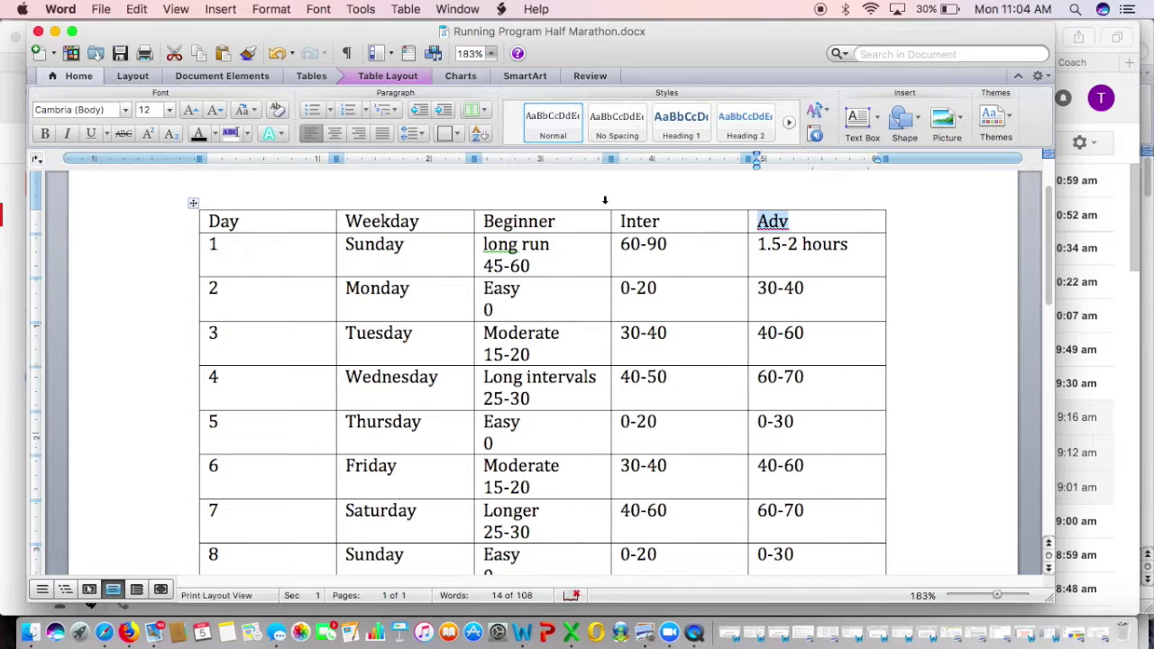
left_click(569, 221)
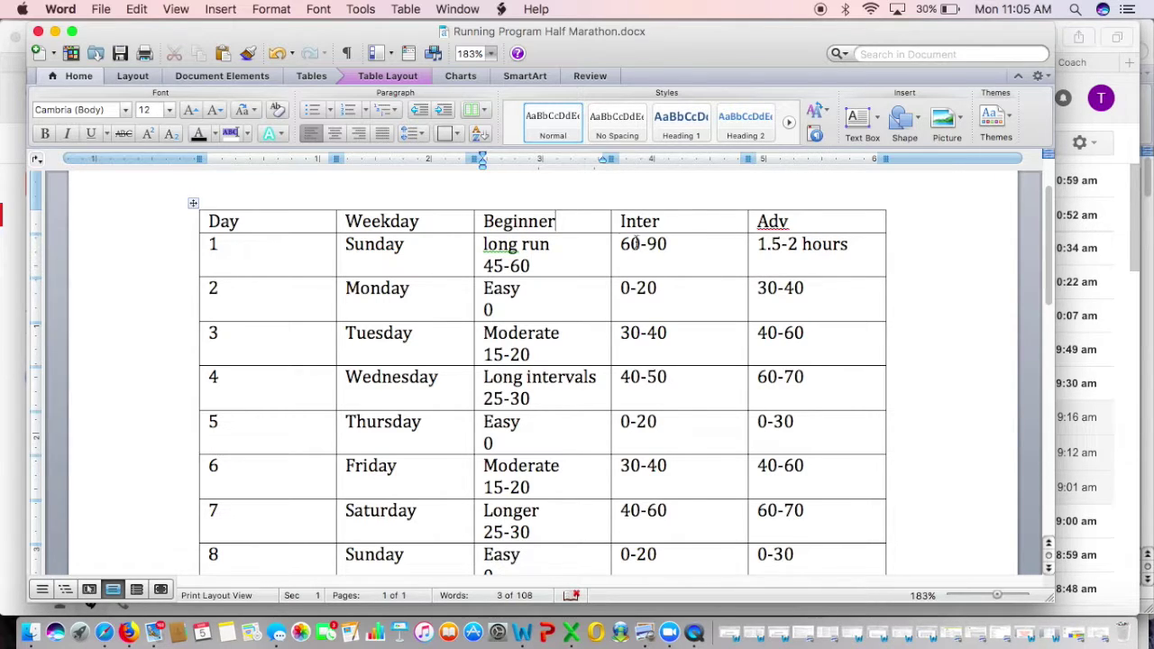
left_click(688, 247)
Step: Examine the first week's workouts in the schedule, comparing the Beginner entries with the other levels
scroll(688, 246, "down", 2)
scroll(368, 226, "up", 3)
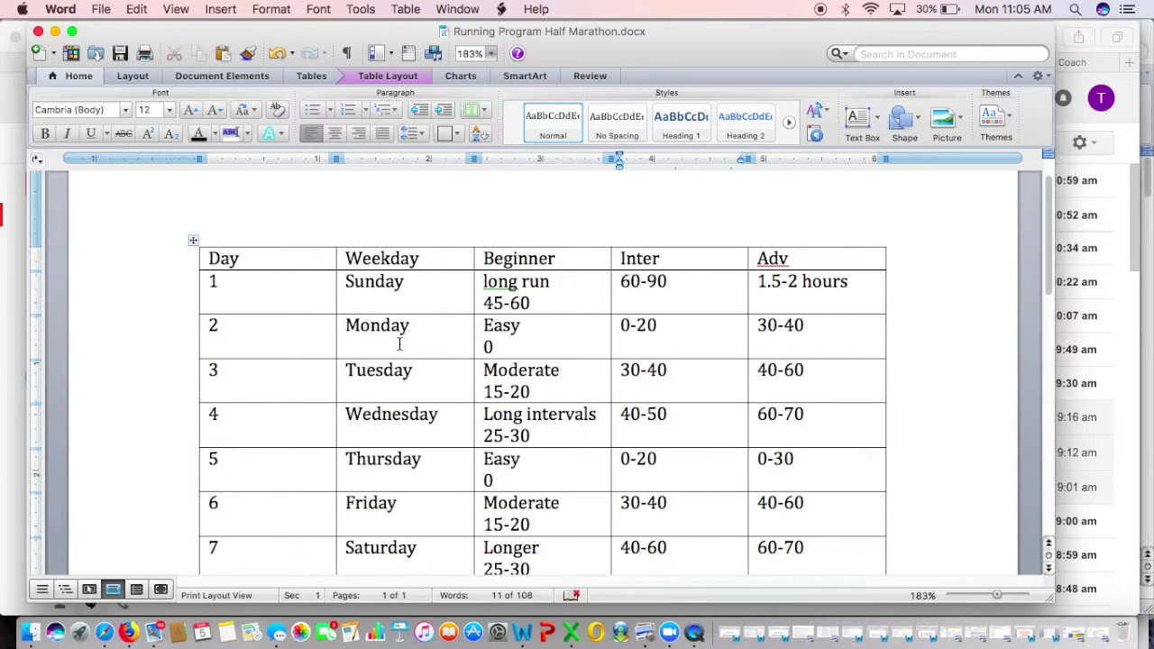
scroll(415, 518, "down", 2)
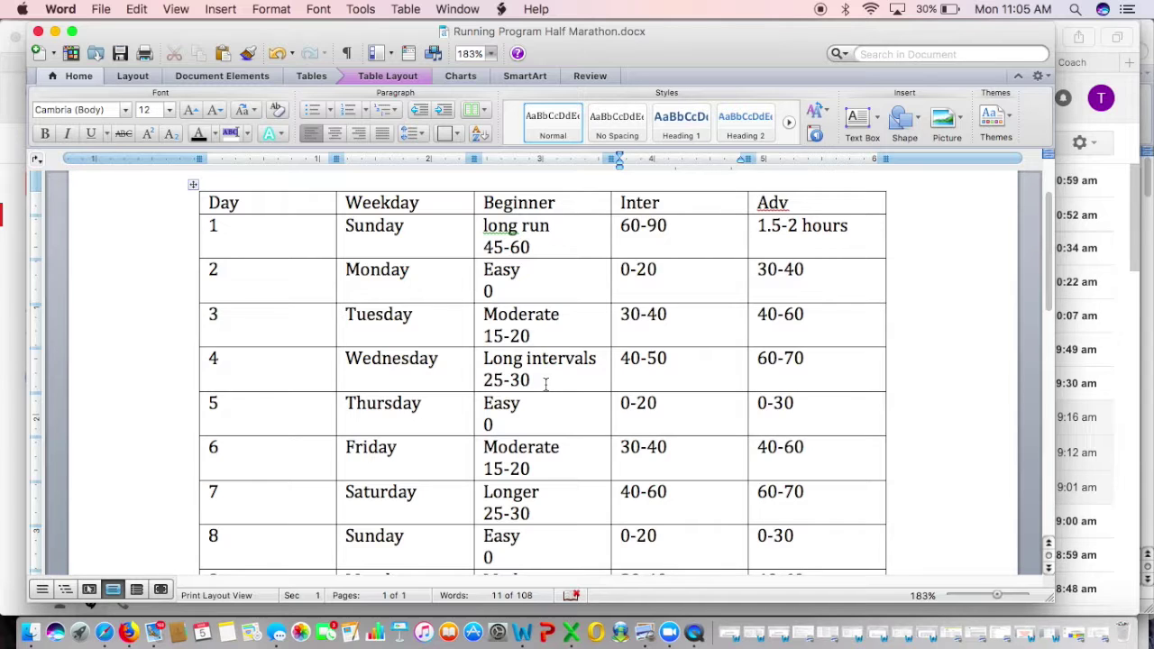
scroll(570, 355, "down", 1)
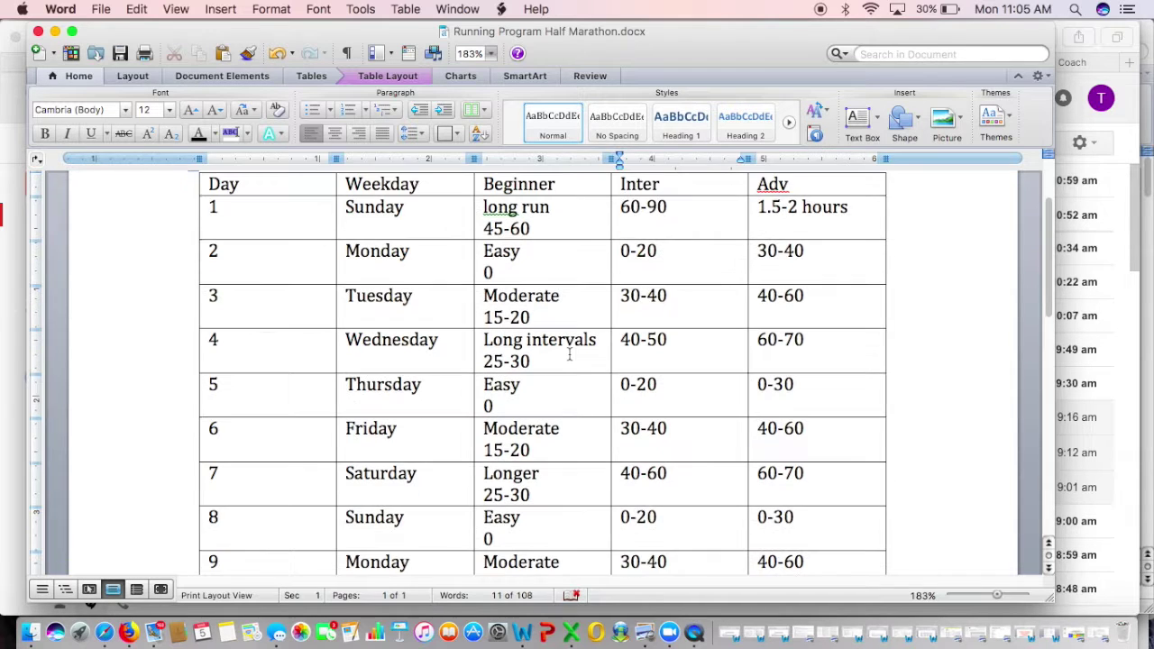
scroll(569, 354, "up", 1)
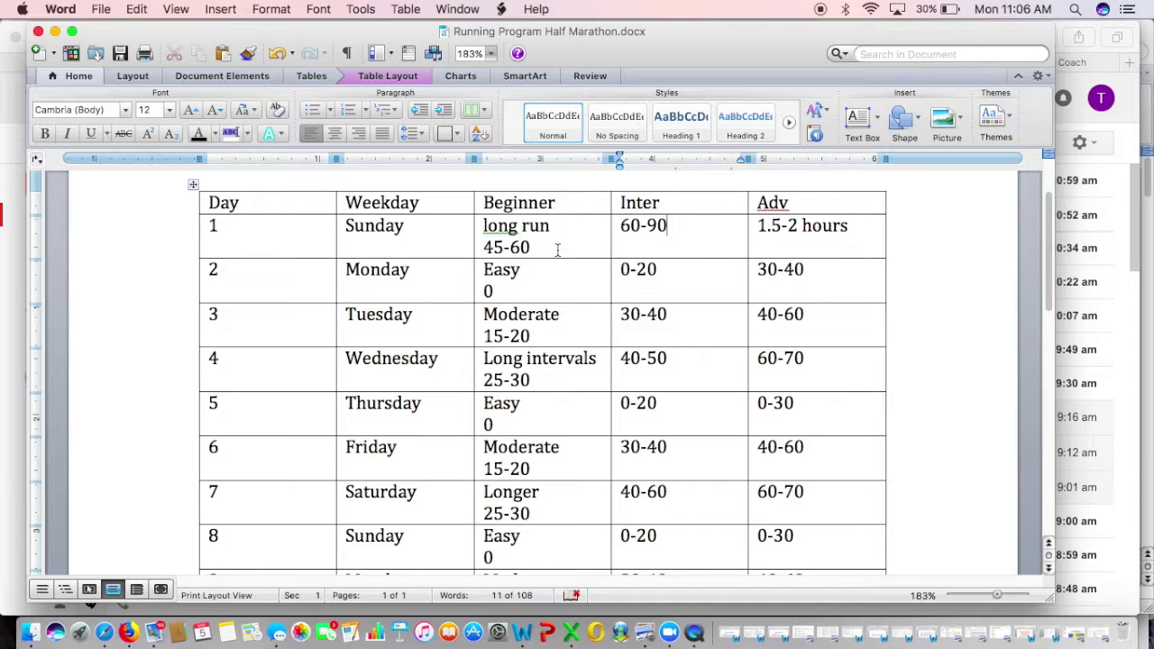
scroll(558, 250, "up", 3)
scroll(552, 286, "down", 1)
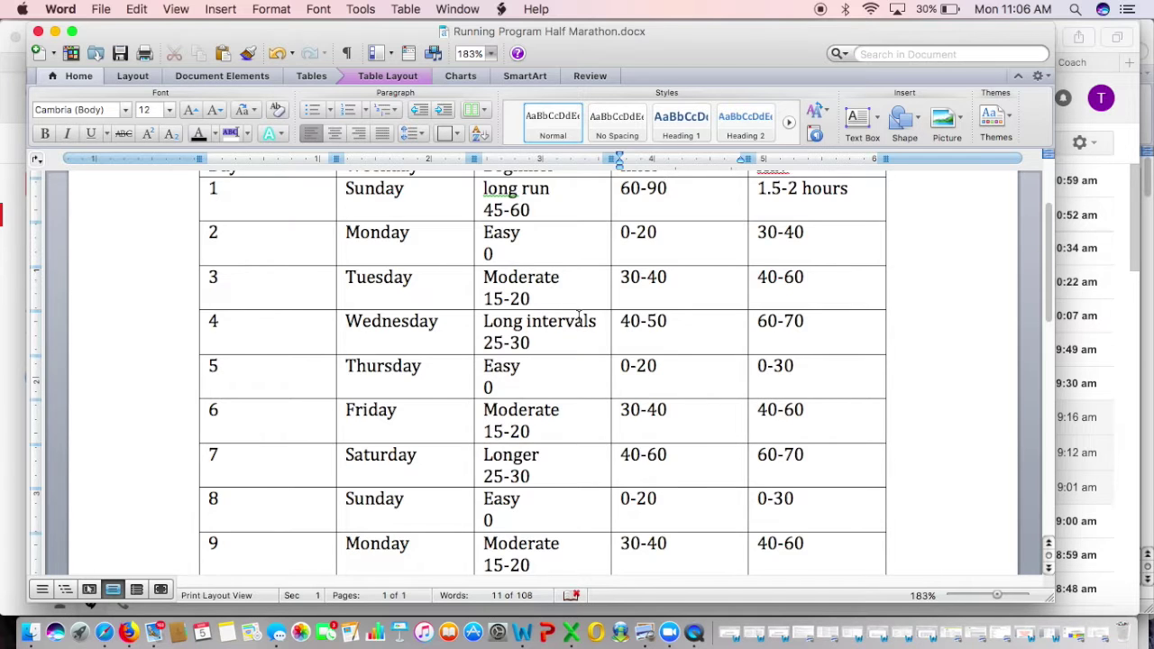
Step: Read the Beginner column's workout types and durations row by row down to day 14
scroll(578, 315, "down", 2)
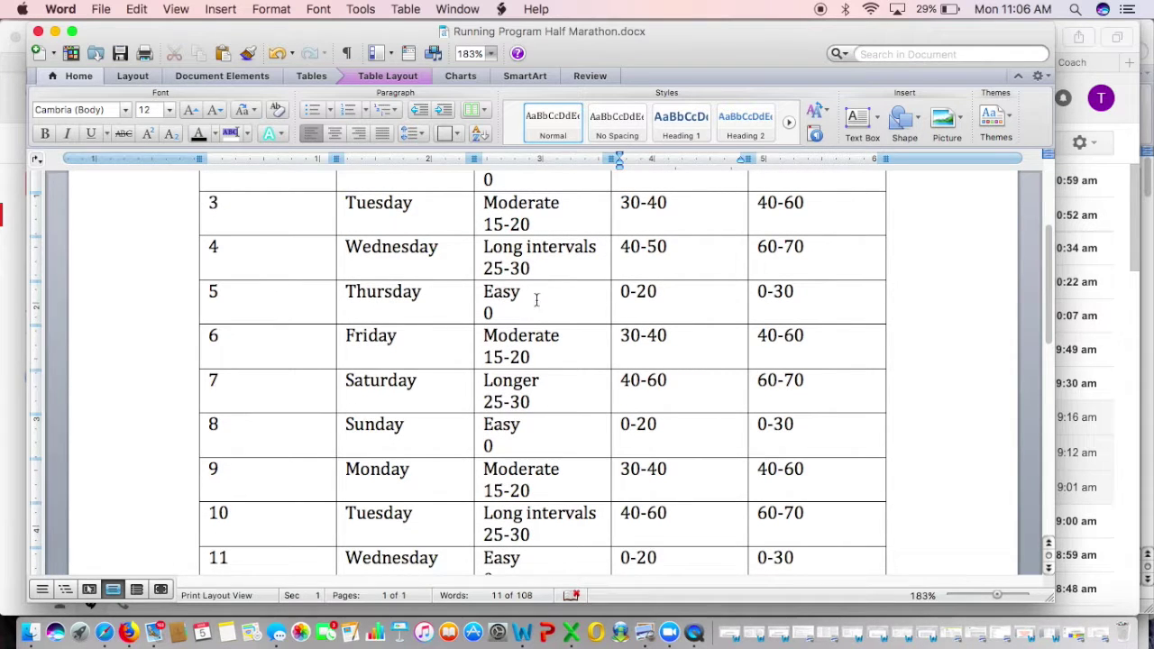
scroll(538, 298, "down", 1)
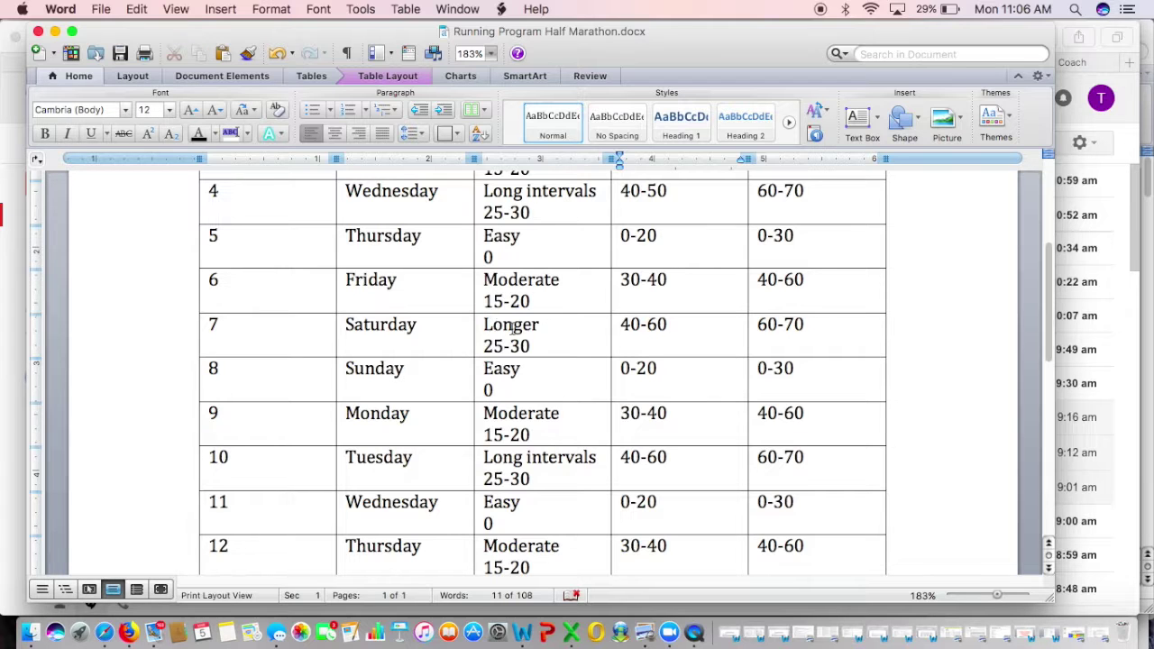
scroll(554, 327, "down", 1)
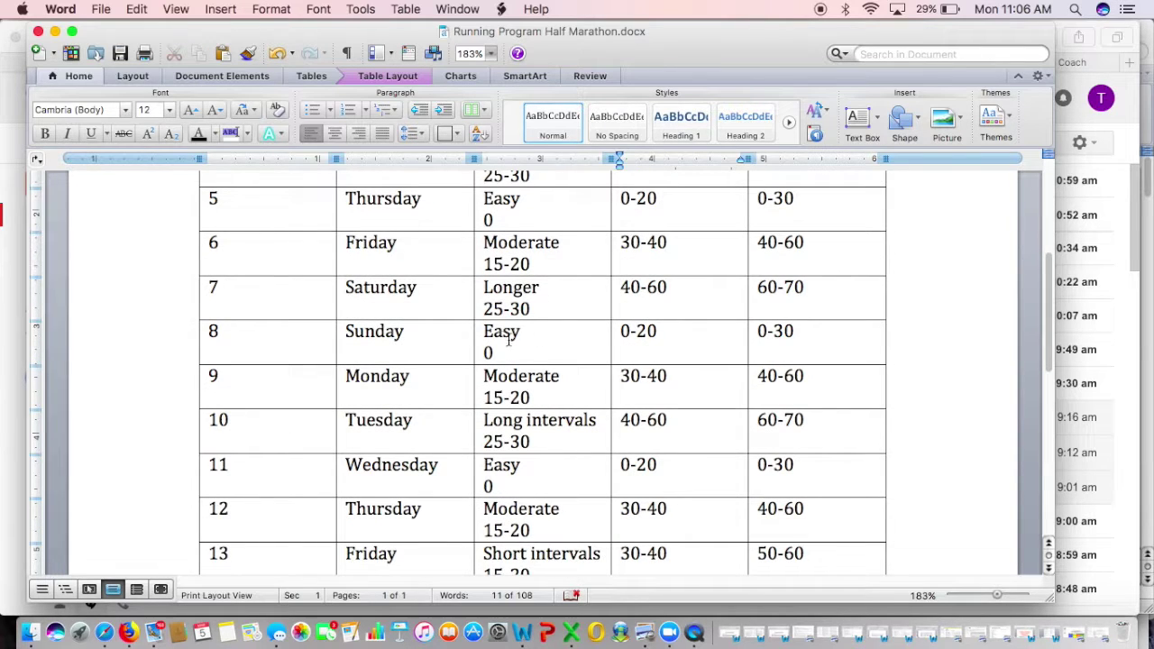
scroll(528, 341, "down", 1)
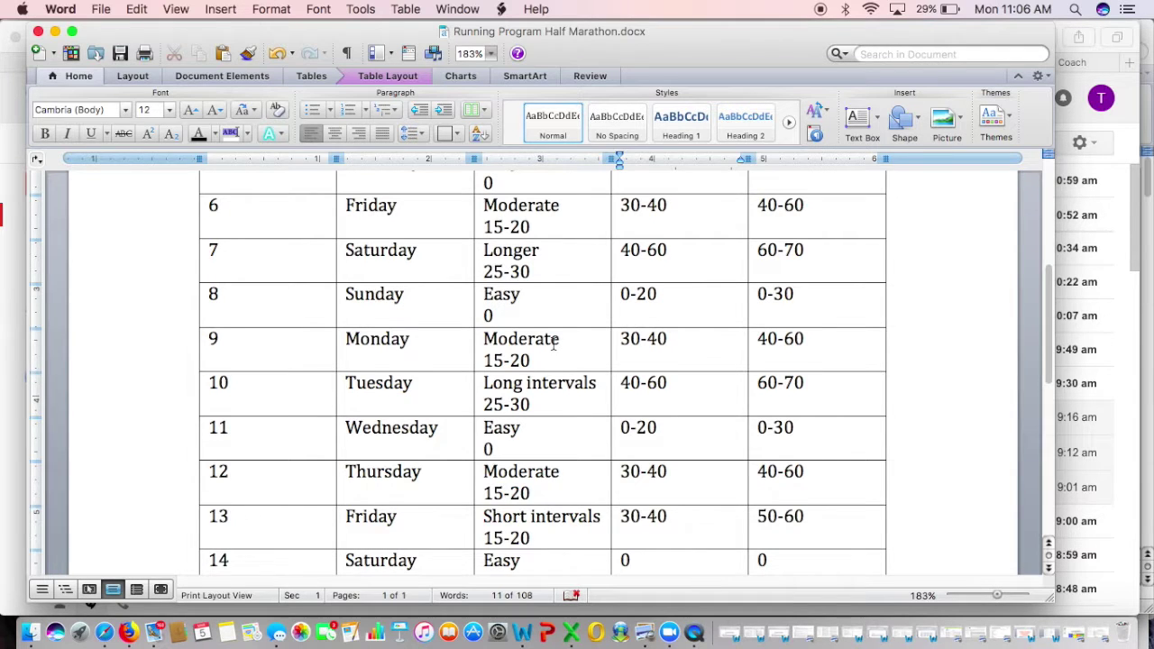
scroll(555, 342, "down", 2)
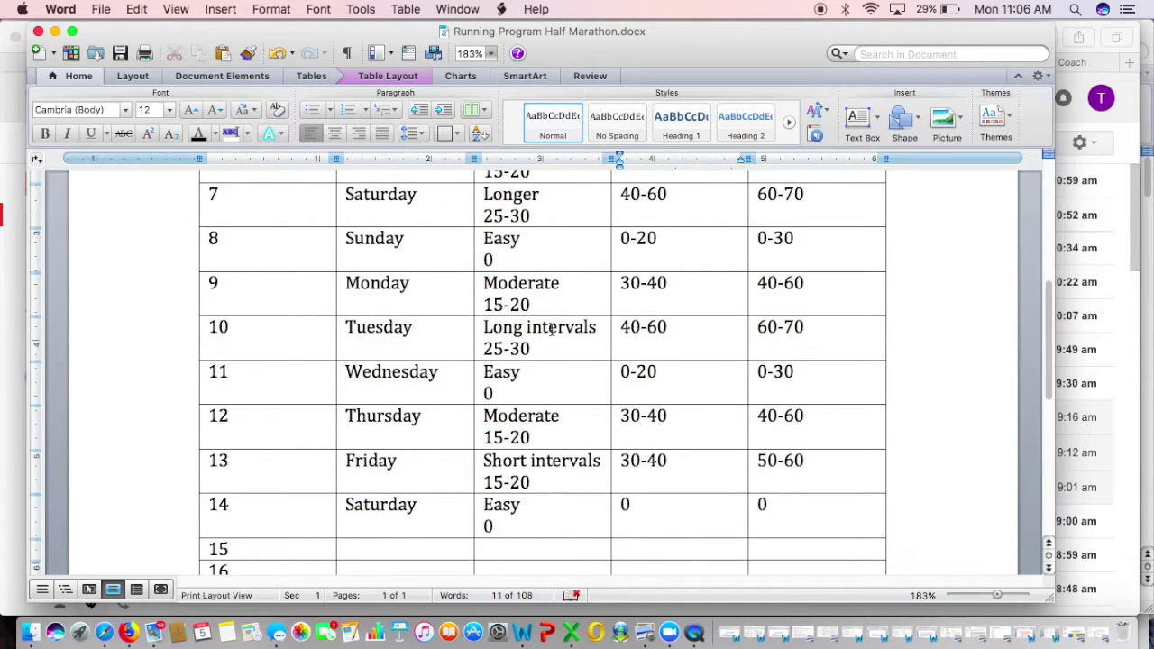
scroll(552, 330, "down", 2)
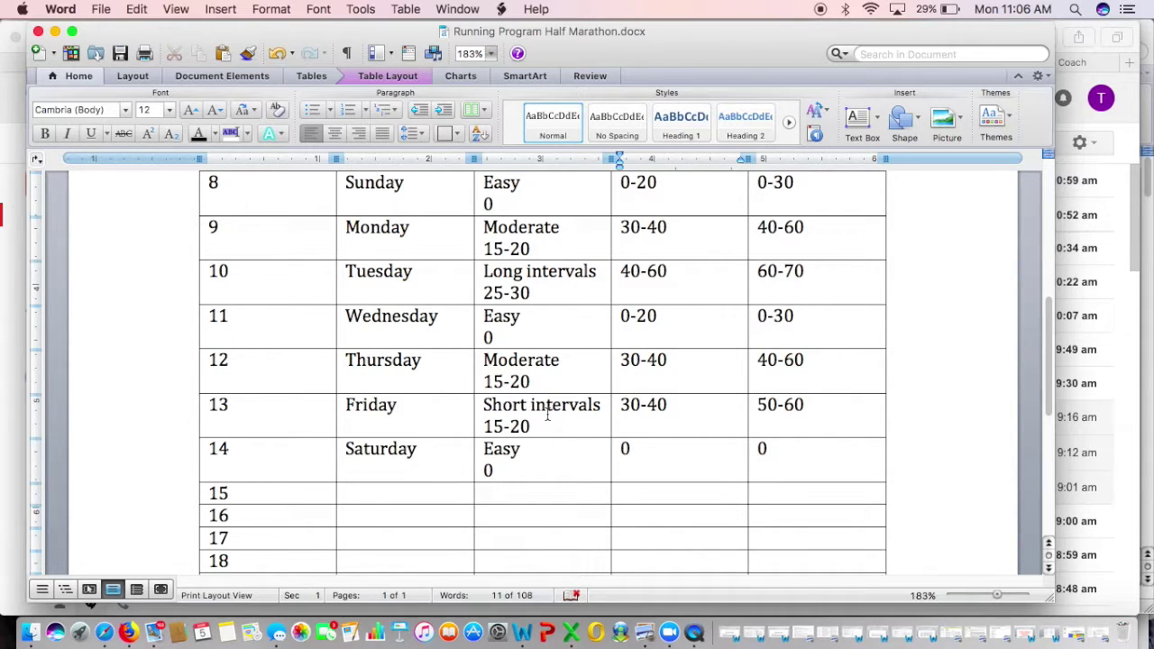
scroll(547, 415, "down", 1)
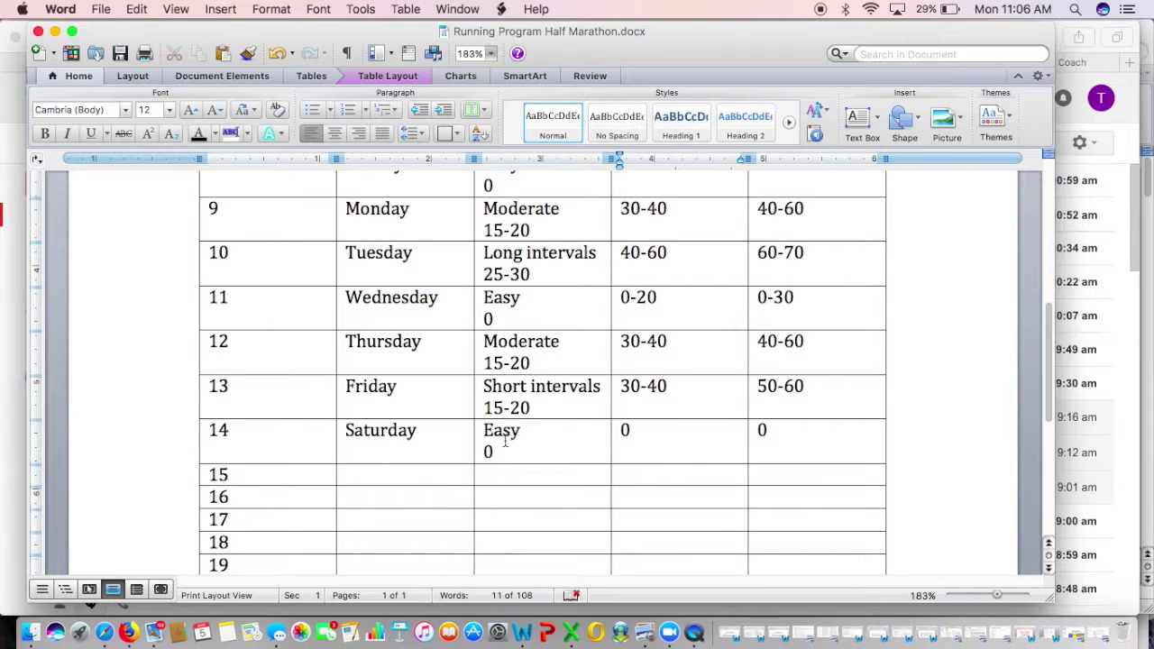
left_click(500, 473)
Step: Review the full two-week schedule again and return to the long run and interval days of the first week
scroll(500, 474, "up", 6)
scroll(500, 474, "up", 4)
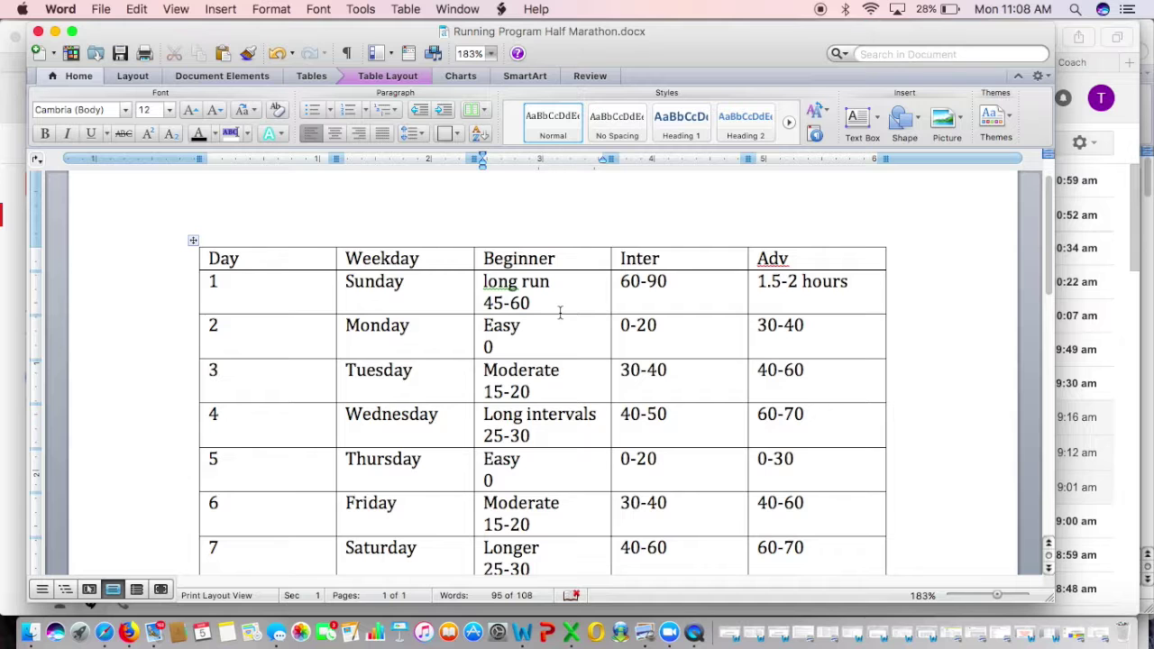
scroll(560, 312, "down", 5)
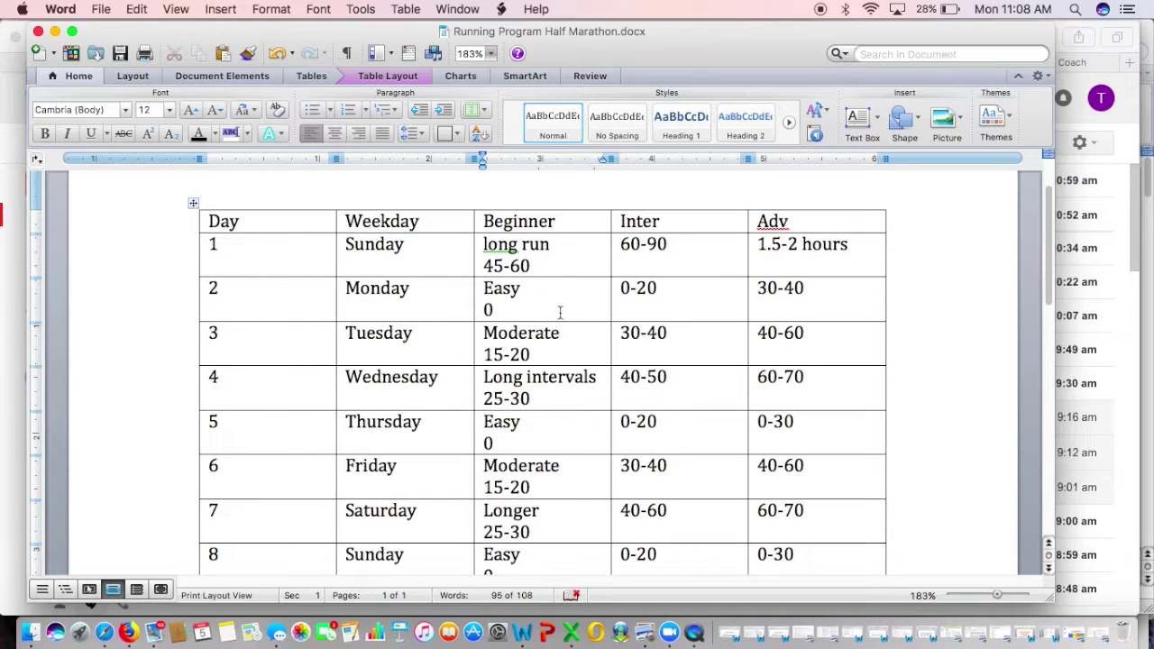
scroll(560, 312, "down", 8)
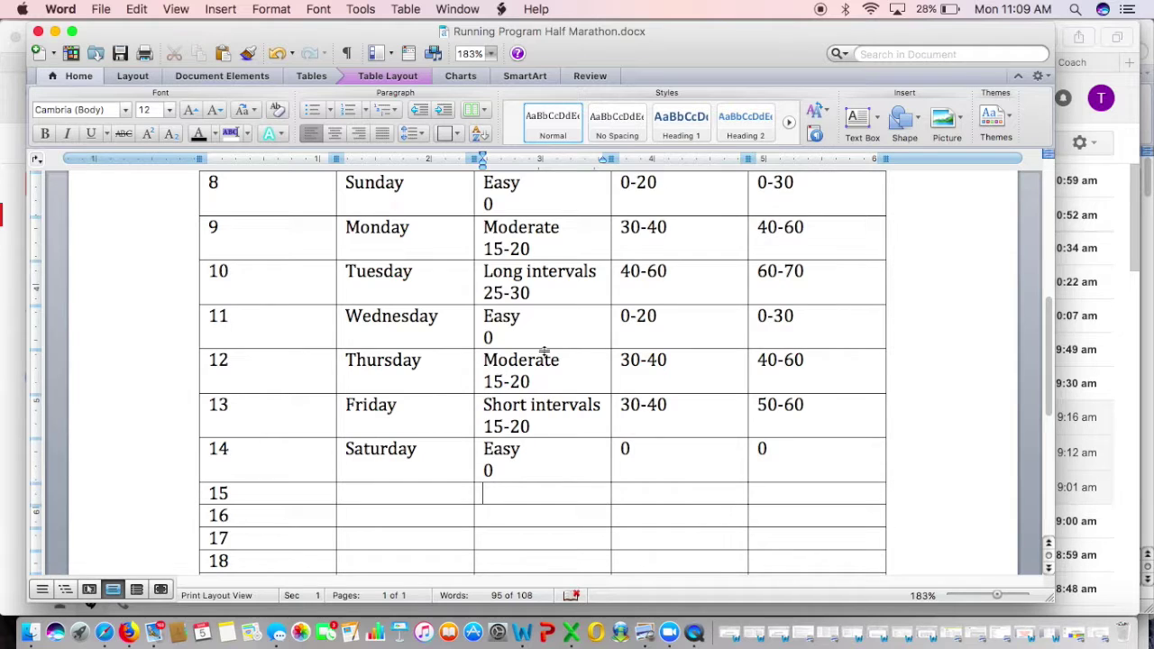
scroll(545, 351, "up", 12)
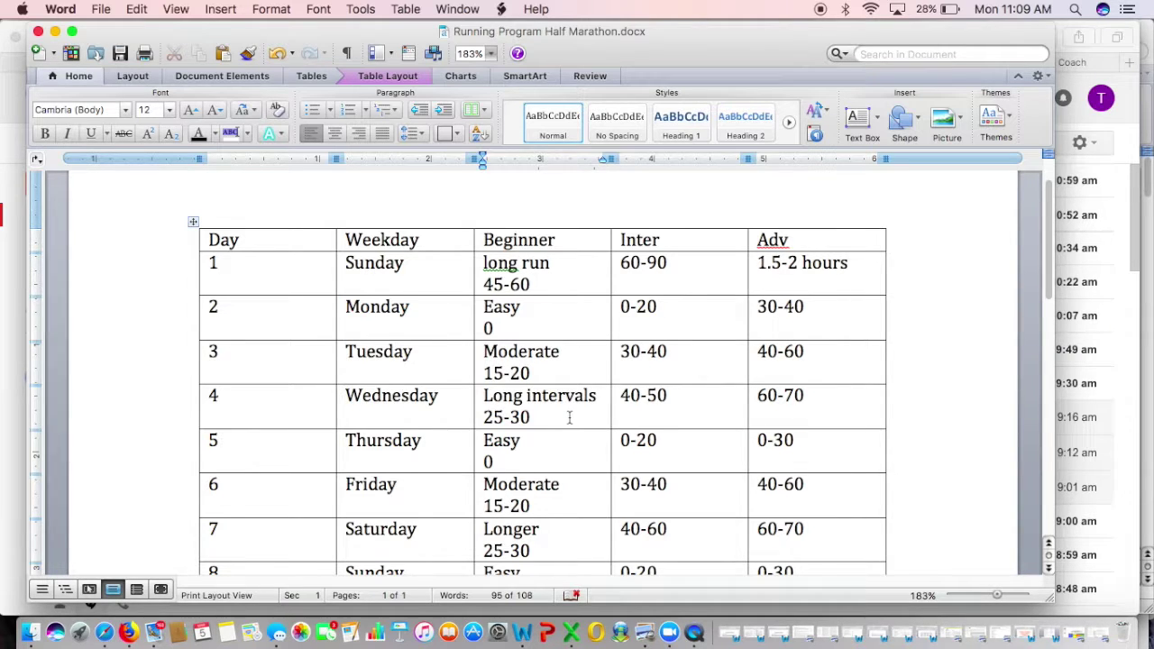
scroll(569, 418, "down", 2)
scroll(569, 417, "up", 2)
scroll(569, 418, "down", 1)
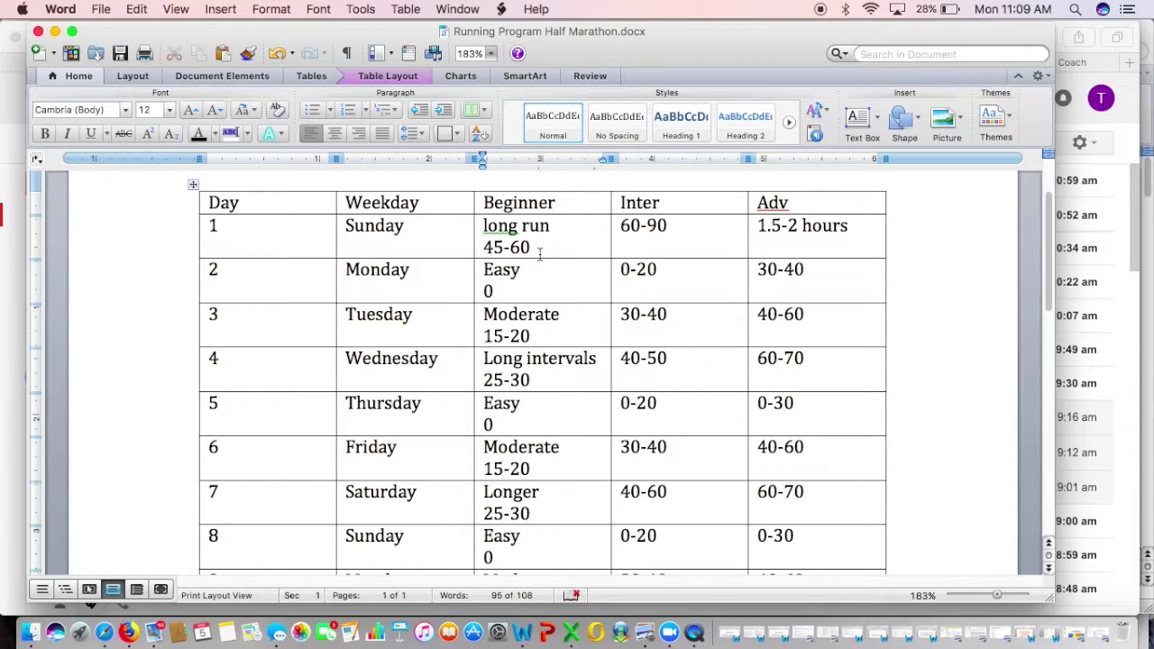
Step: Examine the Inter and Adv durations for days 1 to 4, ending at the Wednesday Adv entry
scroll(540, 256, "down", 1)
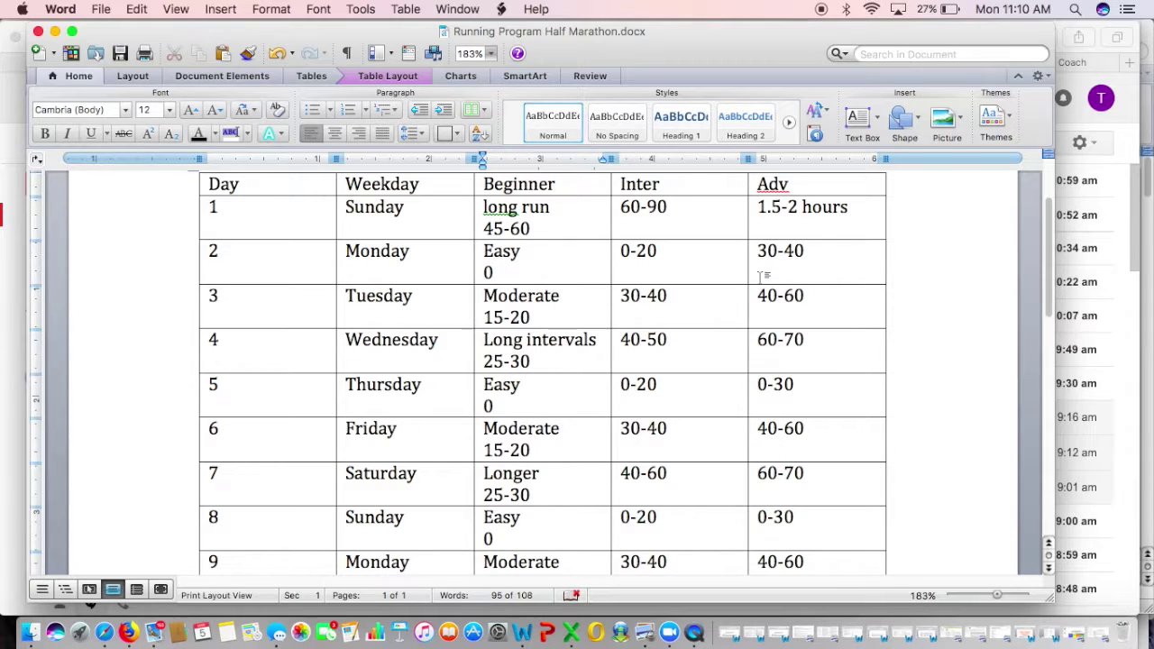
scroll(760, 275, "down", 1)
scroll(760, 276, "up", 2)
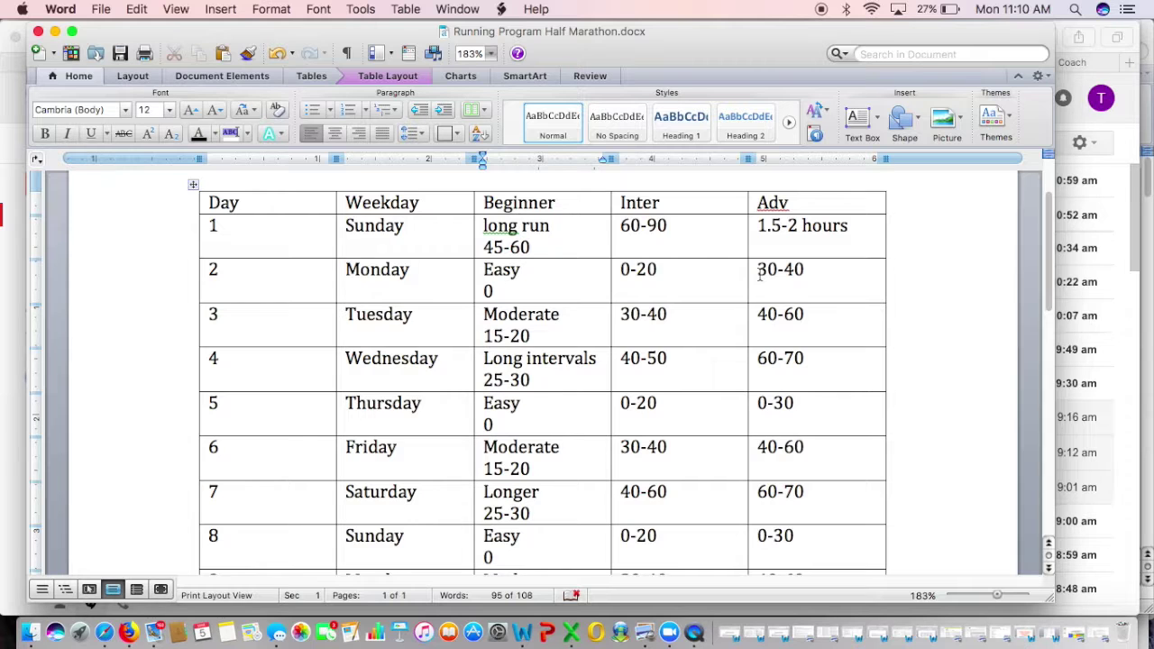
scroll(760, 277, "down", 2)
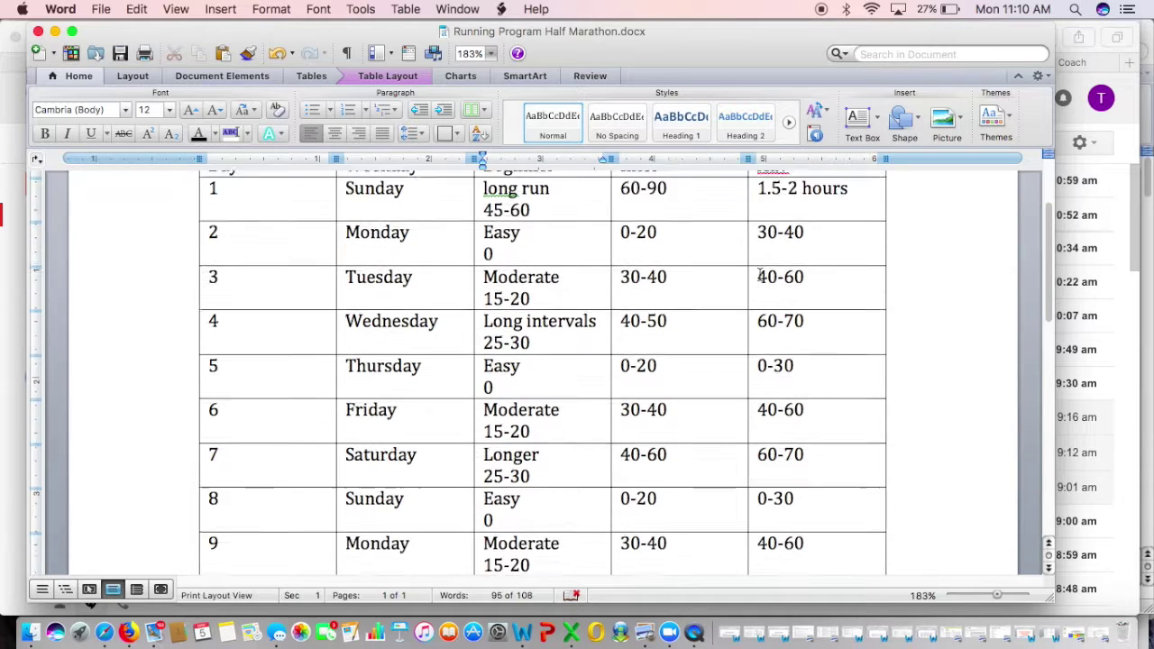
scroll(760, 277, "up", 2)
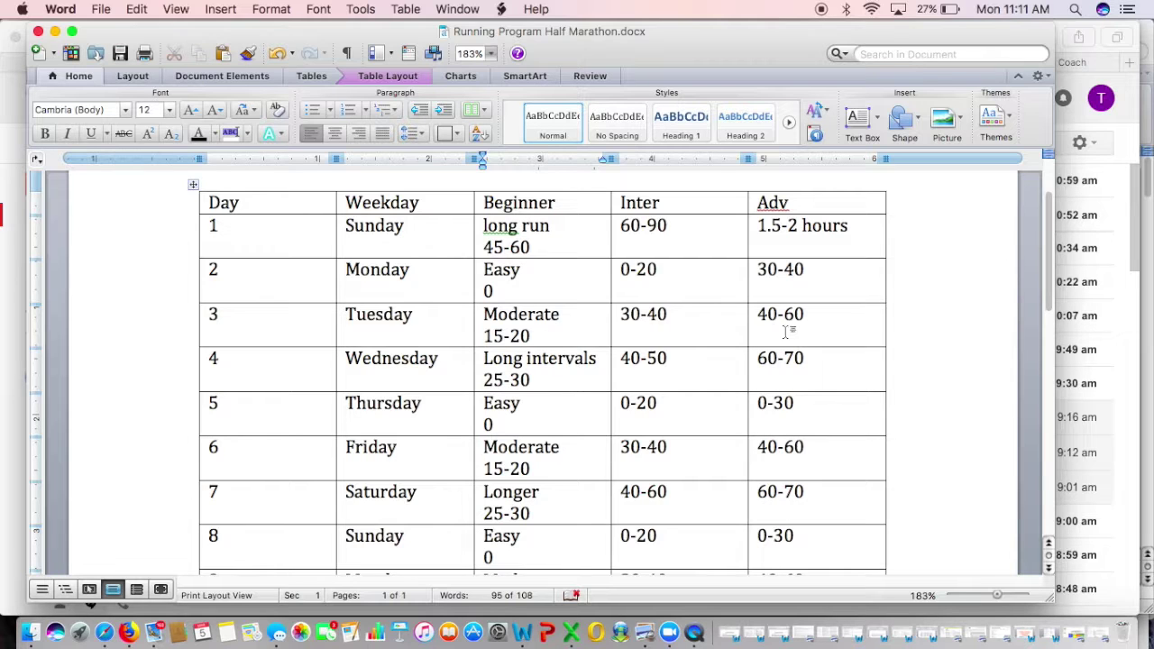
scroll(811, 325, "down", 3)
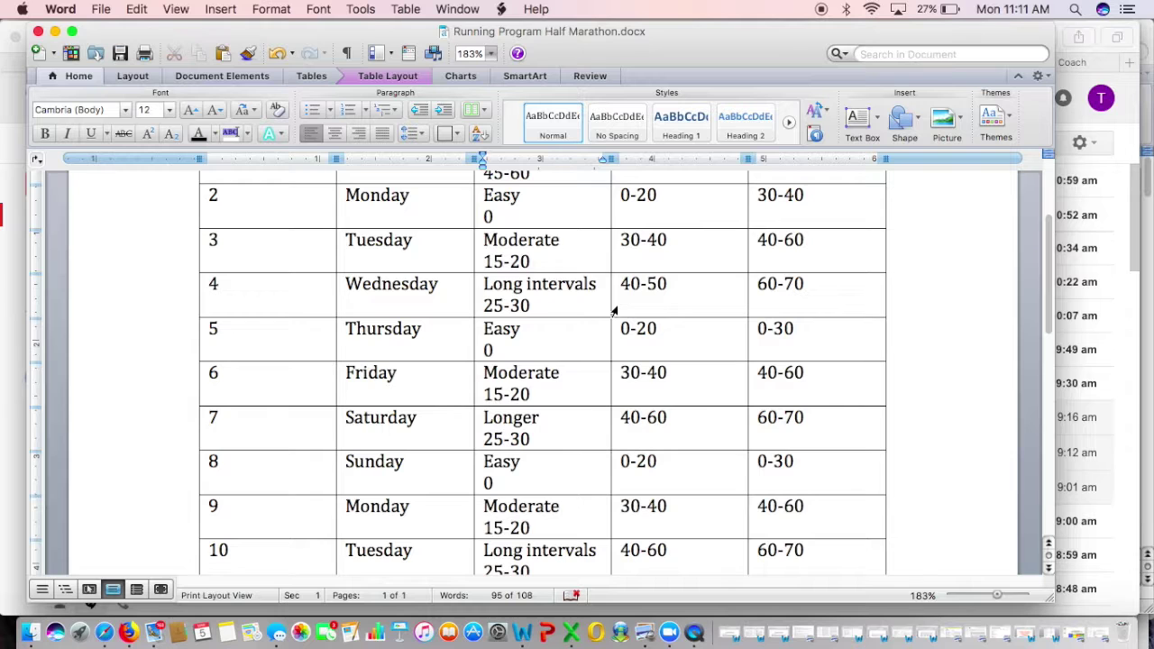
scroll(661, 290, "up", 1)
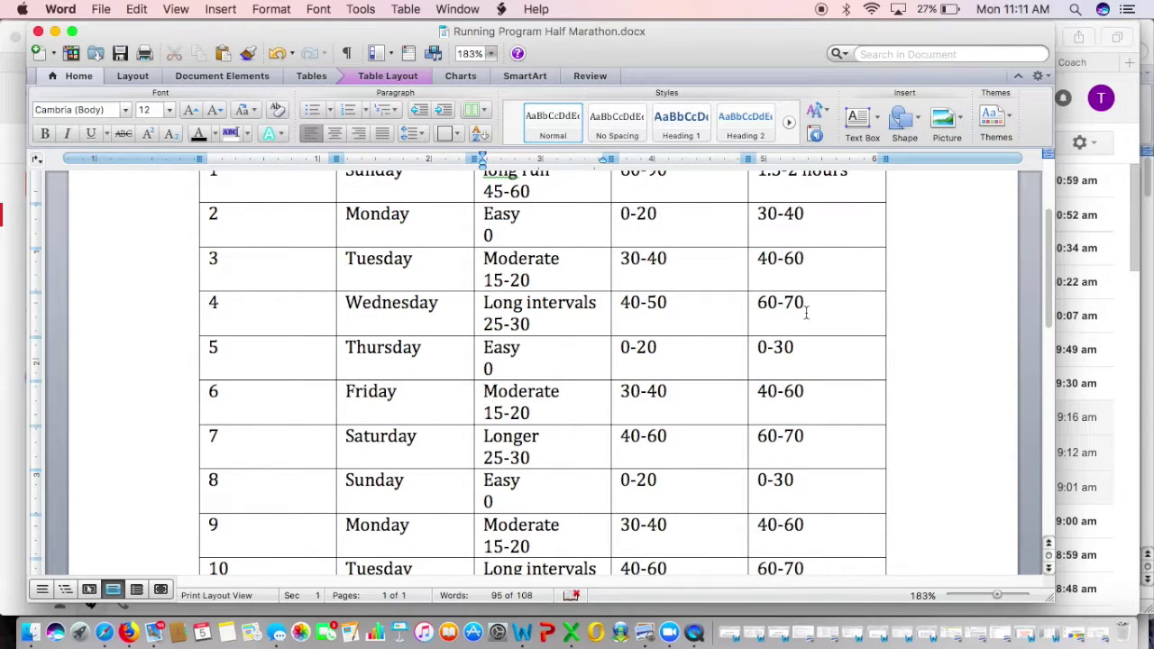
left_click(808, 306)
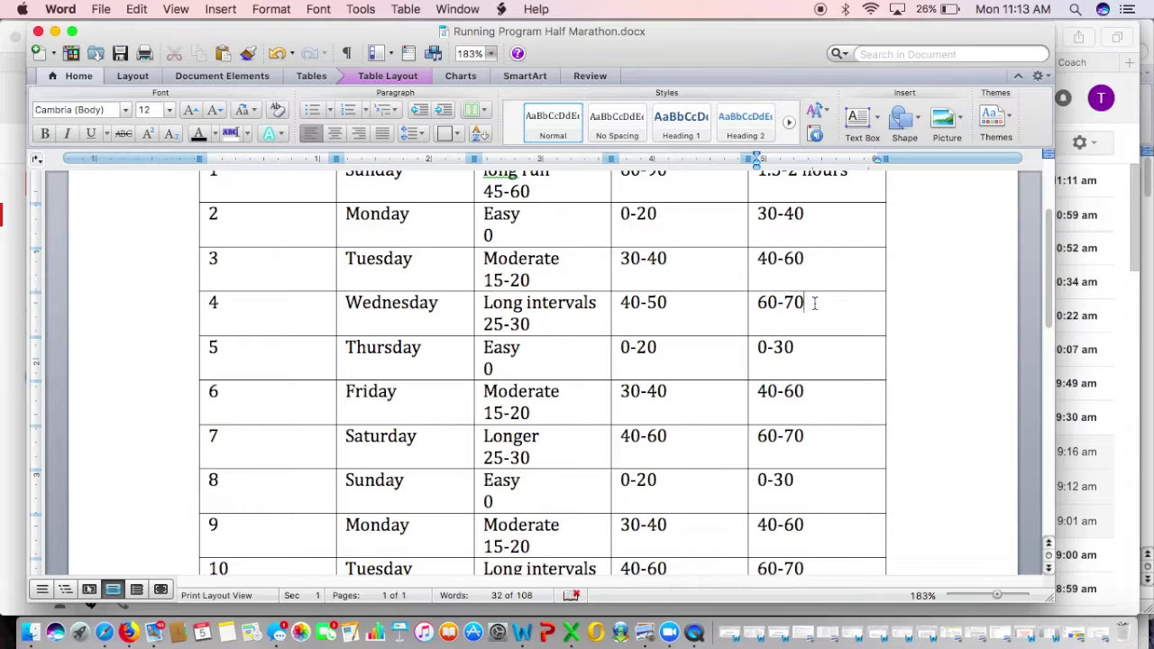
Step: Examine the second week's workouts for all three levels, days 8 to 14
scroll(814, 303, "down", 1)
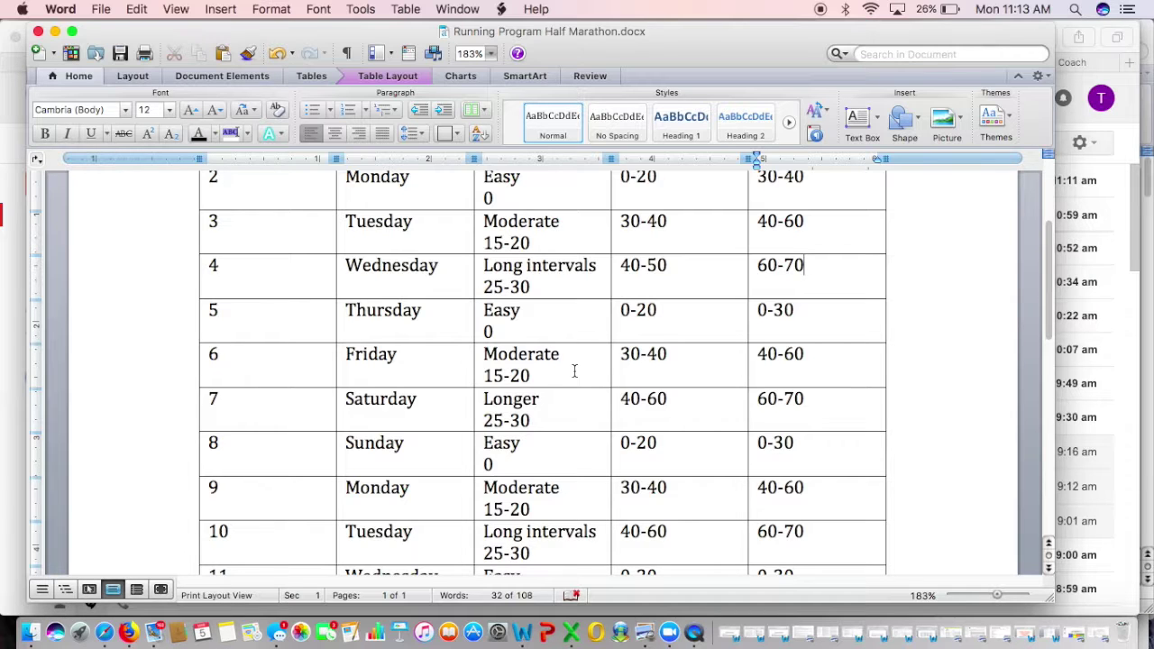
scroll(574, 371, "down", 5)
scroll(574, 372, "down", 6)
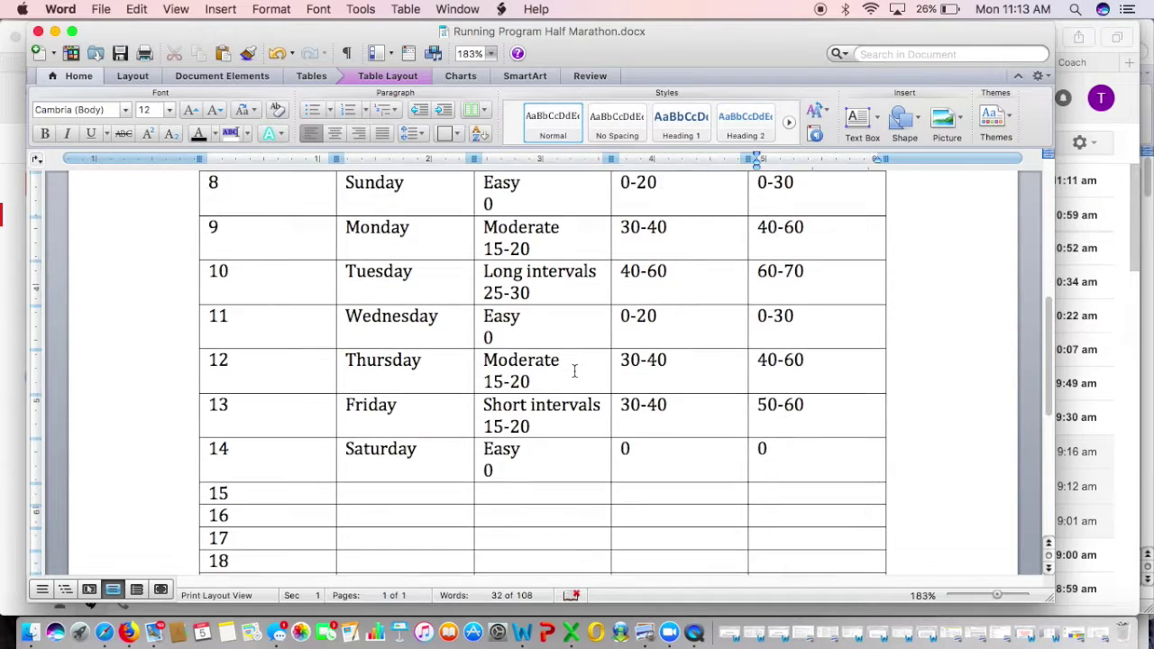
scroll(574, 372, "up", 4)
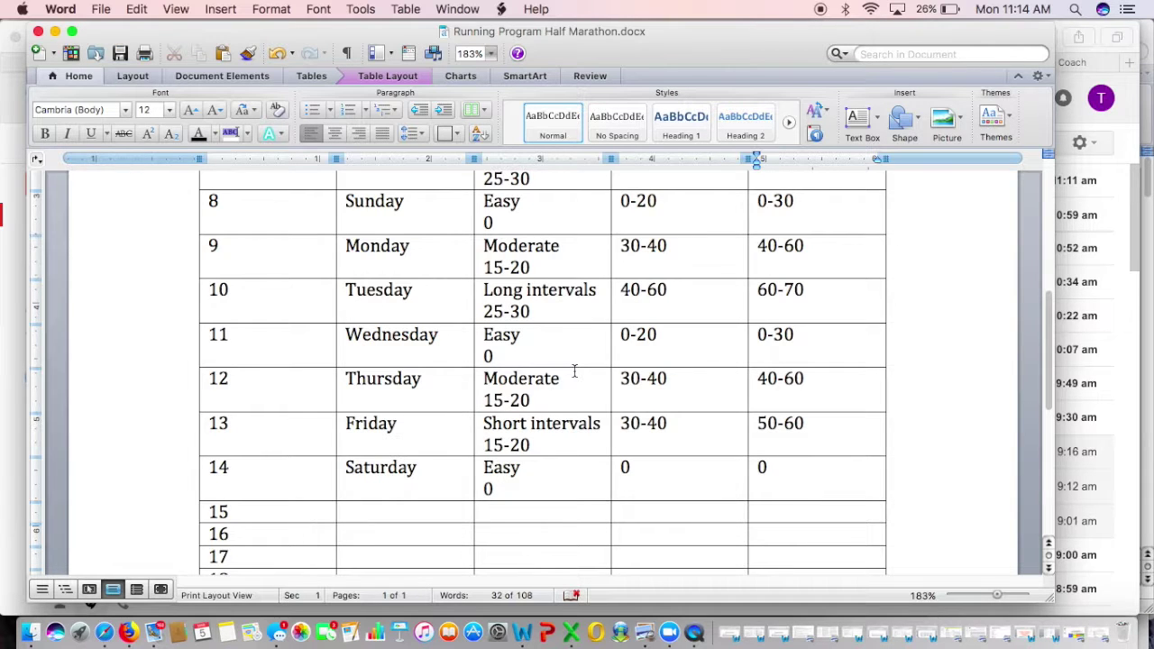
Step: Compare the second week's workouts through day 14 with the first week's across the Beginner, Inter and Adv columns
scroll(549, 428, "up", 6)
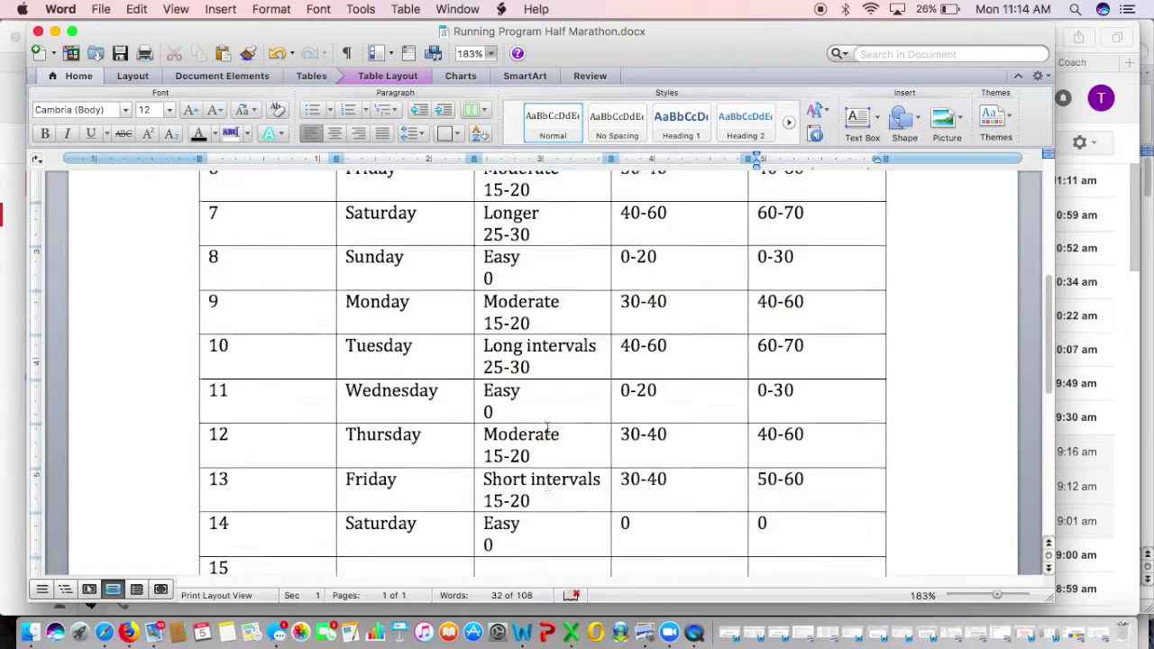
scroll(549, 428, "up", 1)
scroll(545, 424, "down", 9)
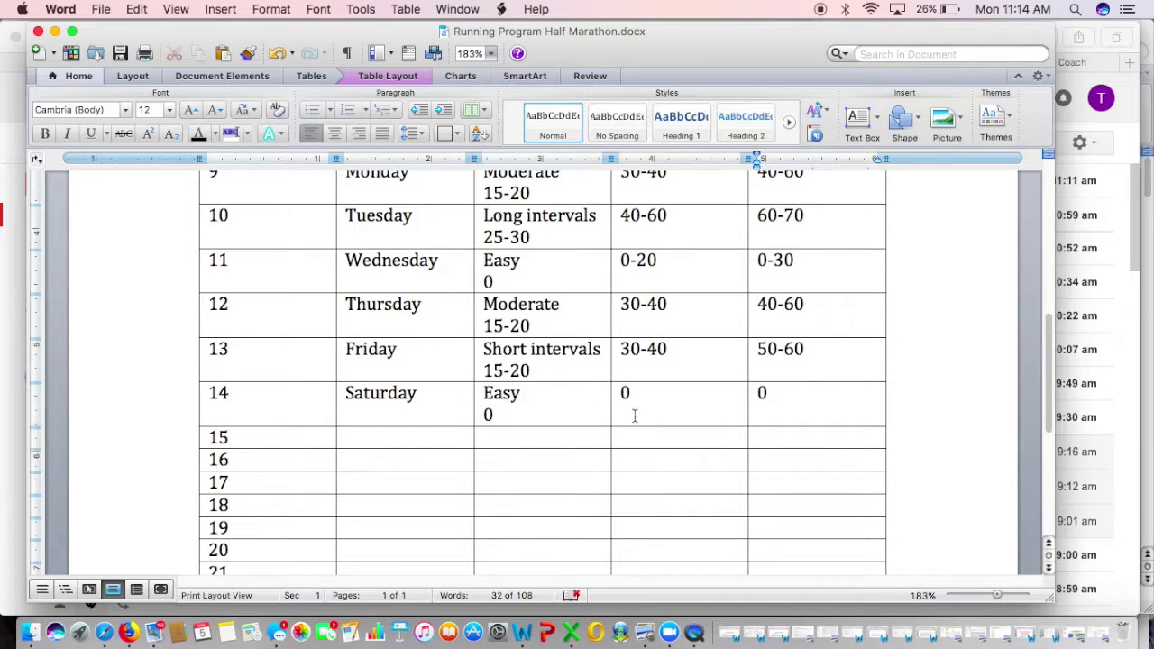
scroll(634, 412, "up", 9)
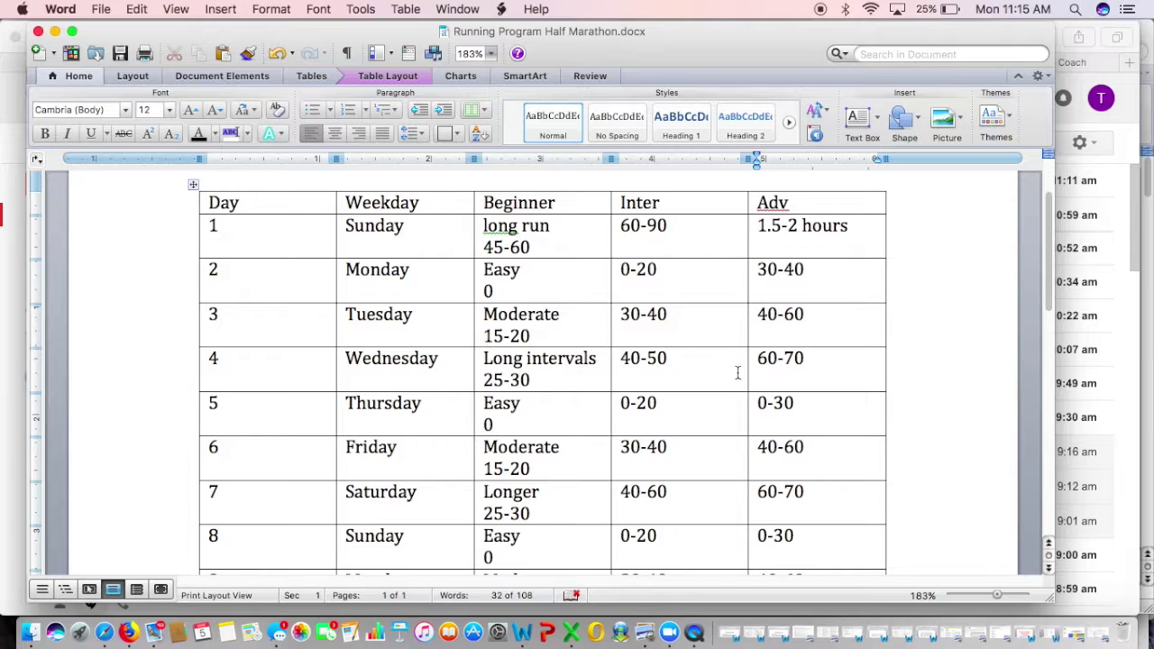
scroll(738, 376, "down", 10)
scroll(738, 376, "down", 3)
scroll(737, 376, "up", 12)
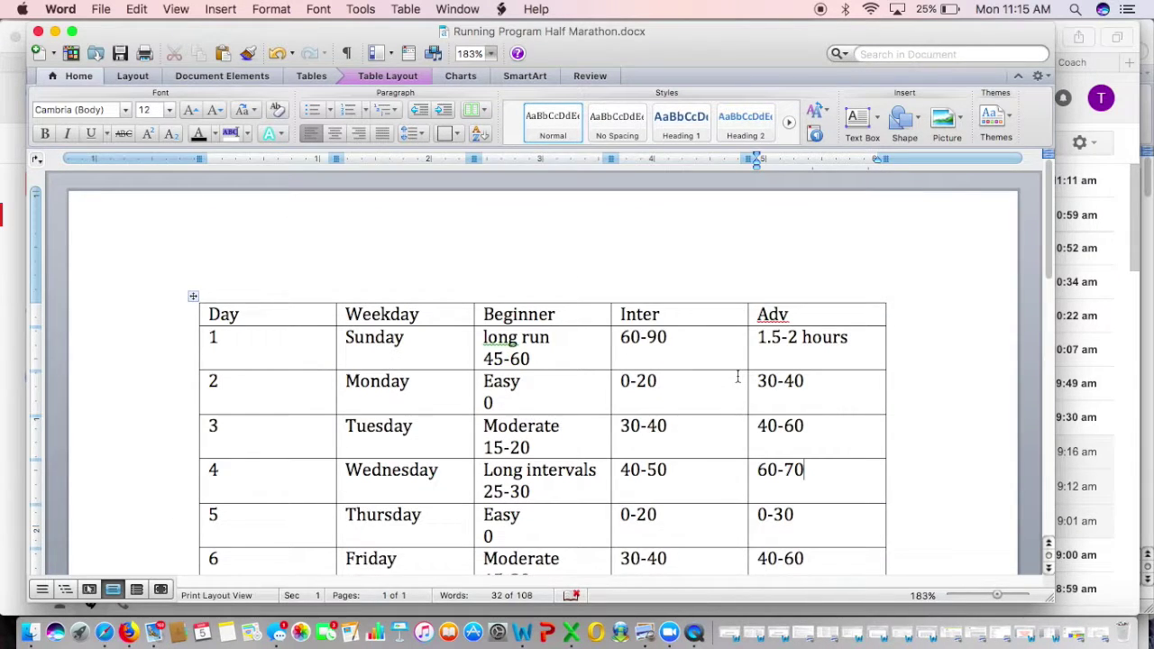
Step: Review the sequence of long, easy, moderate and interval days from day 1 to 14, ending back at the table's header row
scroll(737, 376, "down", 5)
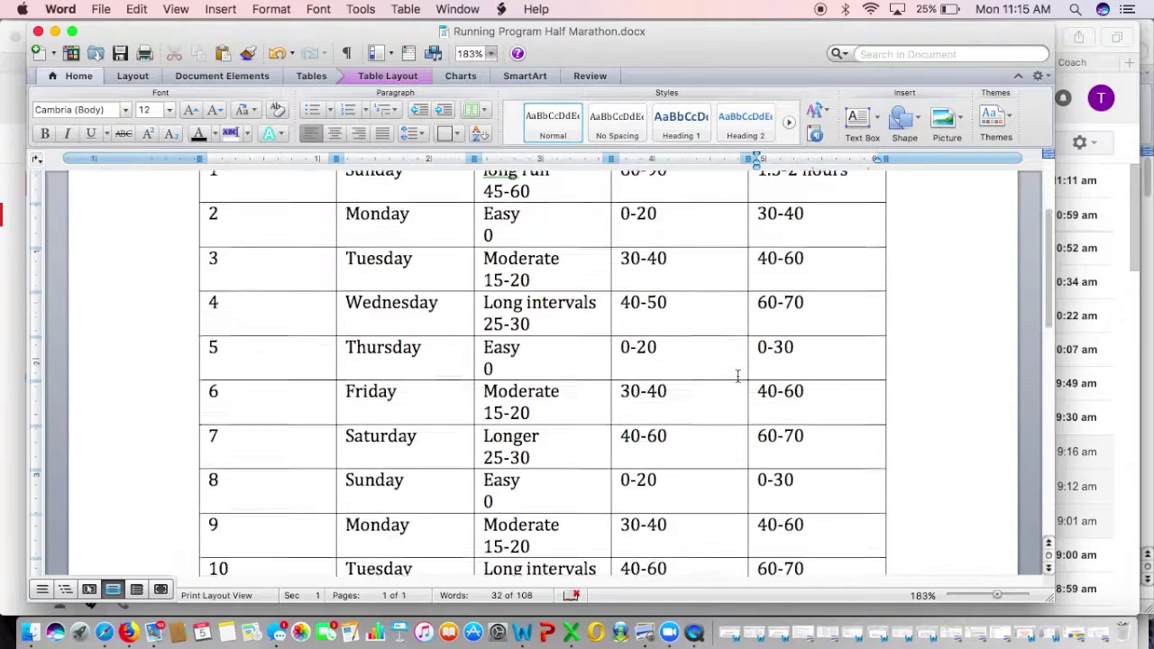
scroll(738, 376, "down", 5)
scroll(737, 376, "up", 8)
scroll(738, 376, "up", 2)
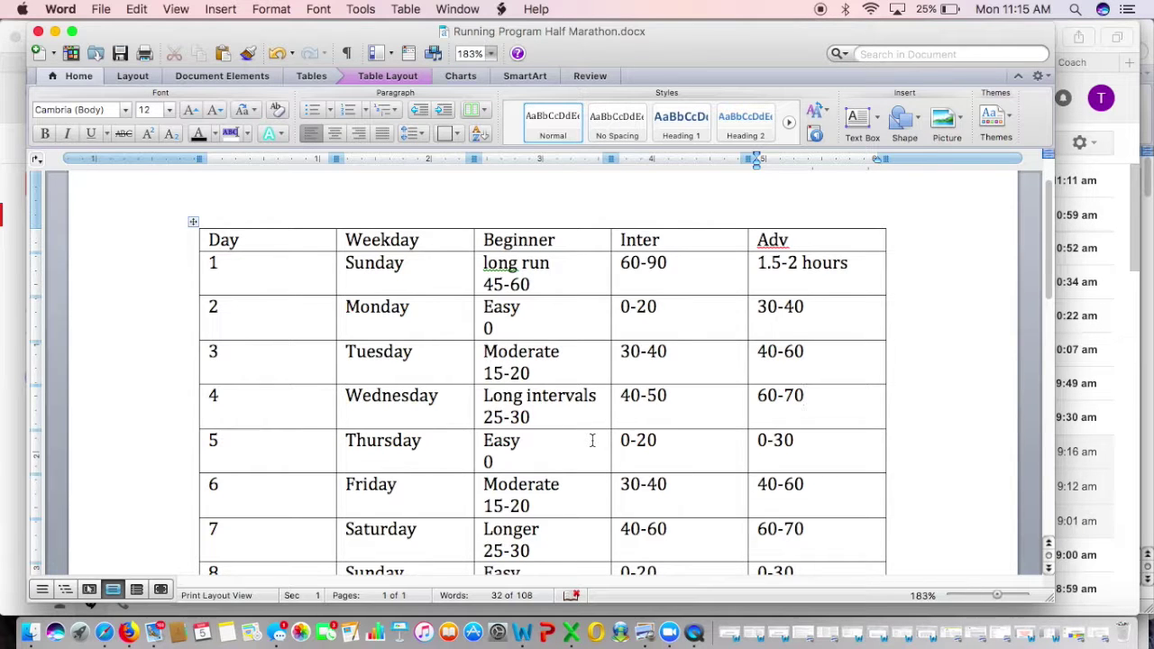
scroll(564, 509, "down", 3)
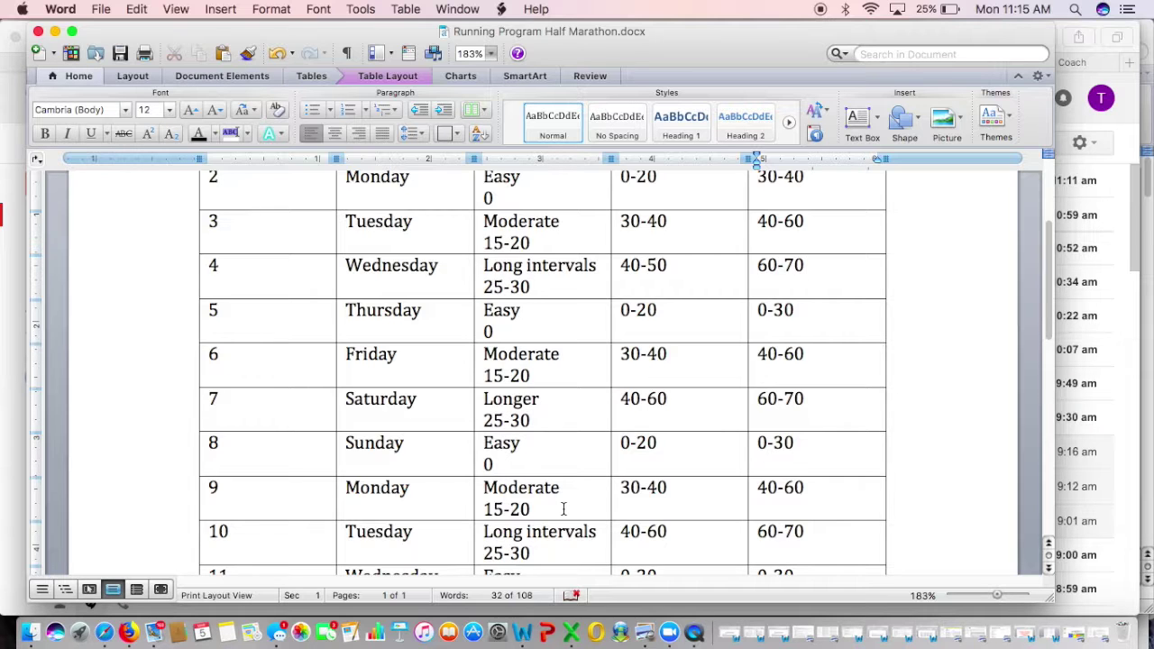
scroll(564, 510, "up", 2)
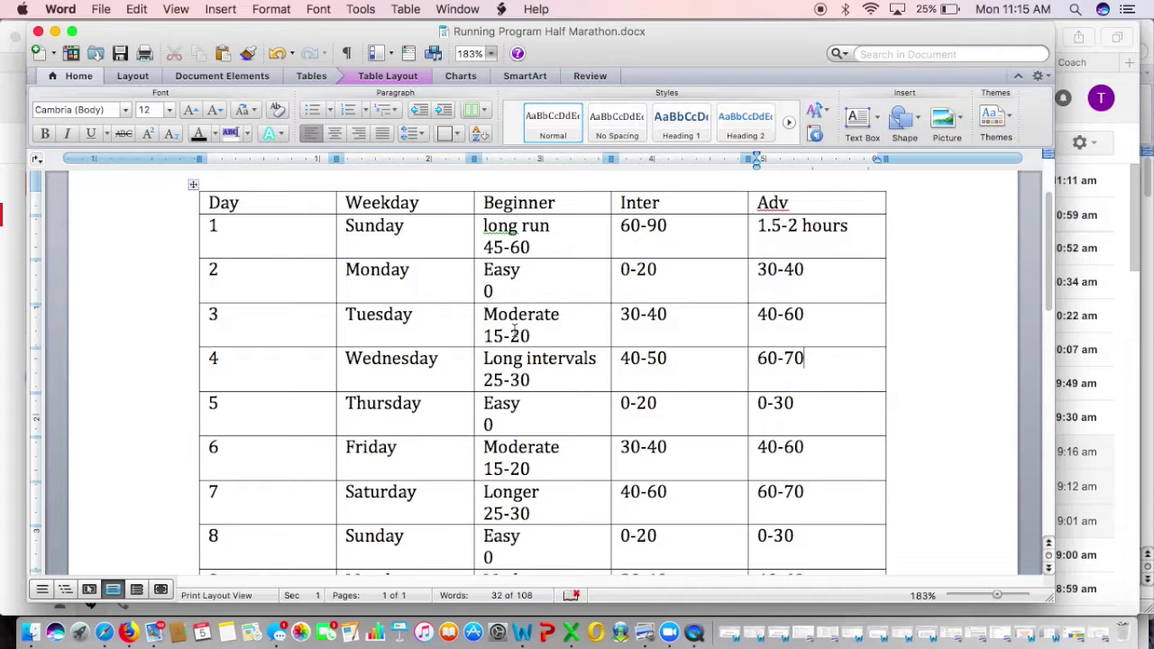
scroll(646, 365, "down", 5)
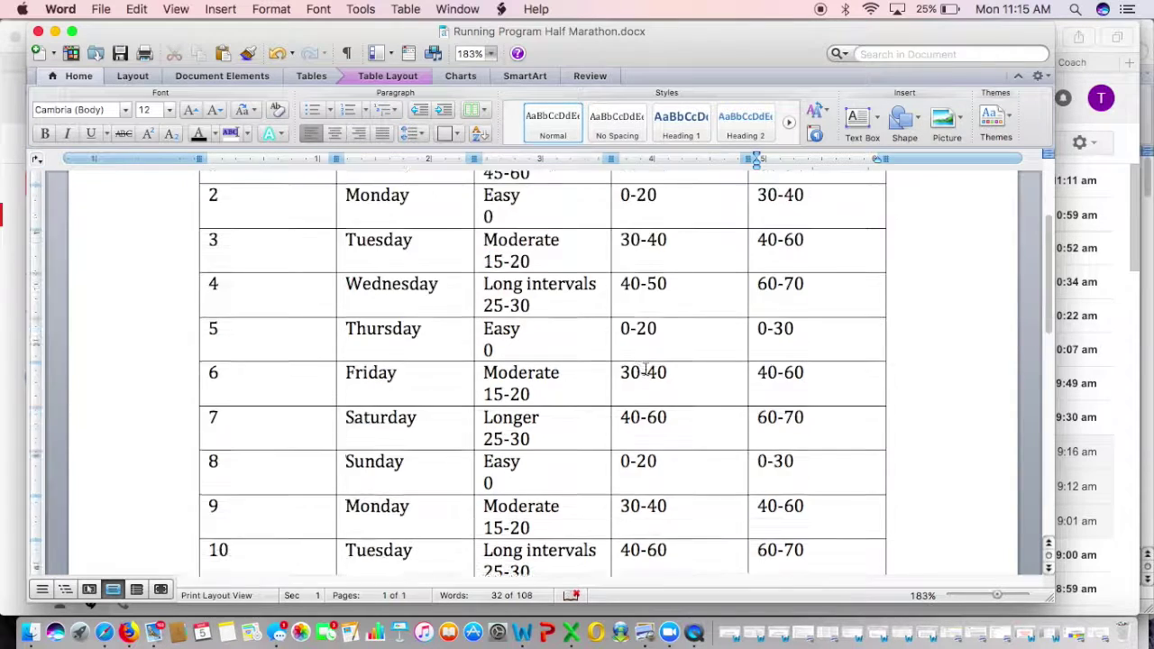
scroll(645, 369, "down", 3)
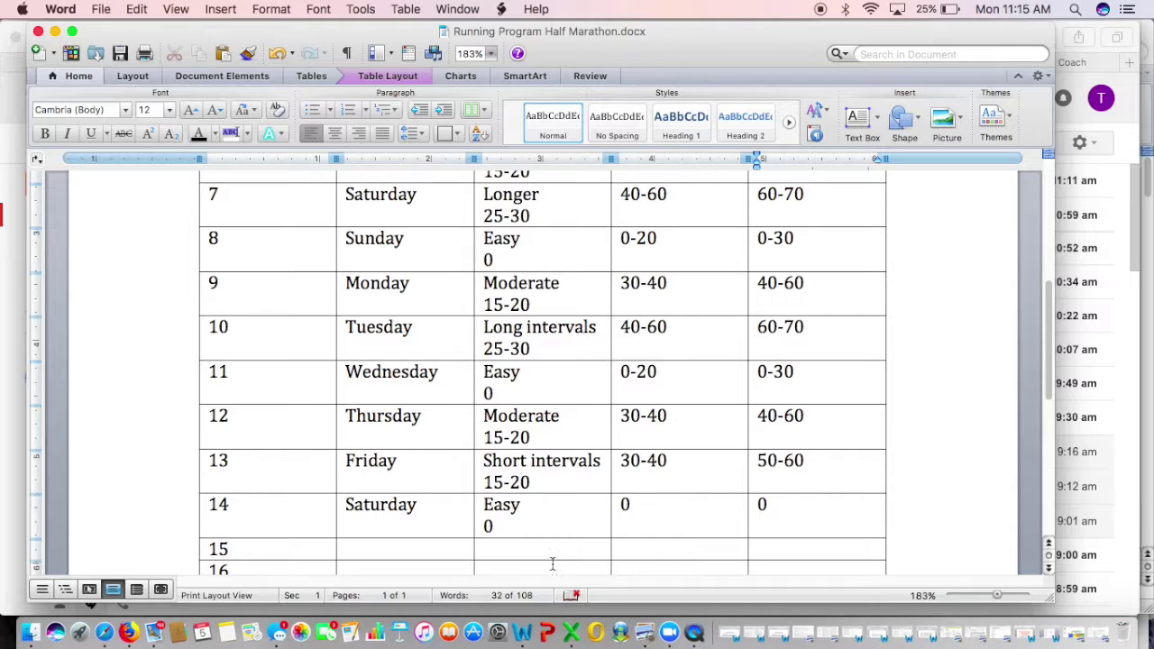
scroll(631, 357, "up", 9)
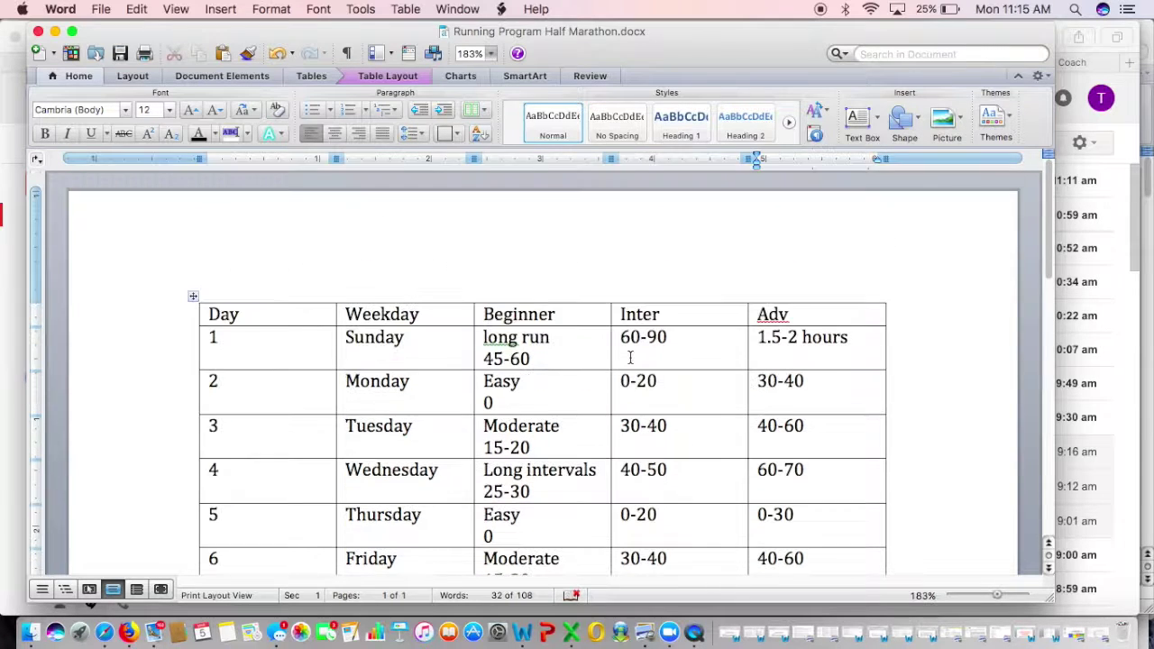